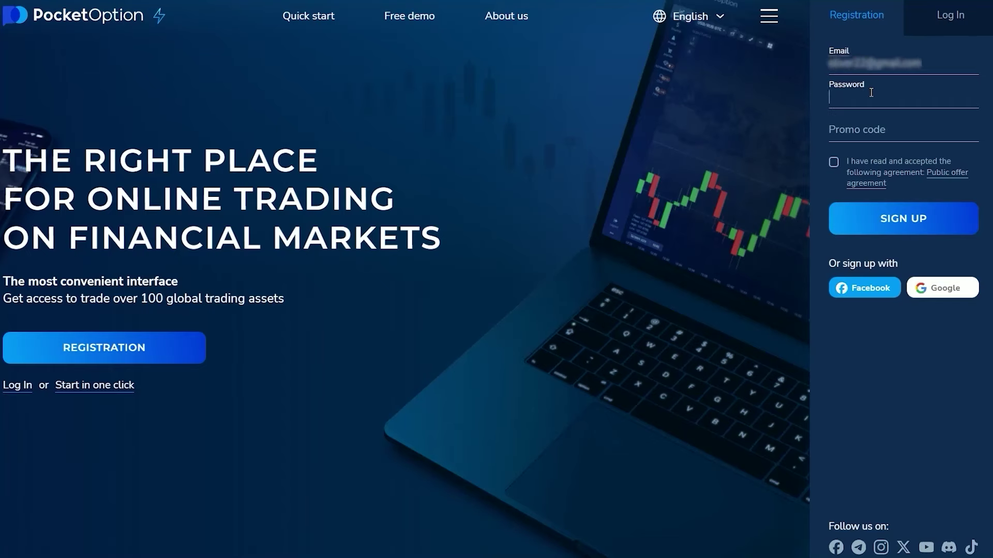
# Register with promo code OLIVER, accept the public offer agreement, and enter a 100 deposit with the deposit promo code.
pyautogui.write('OLIVER')
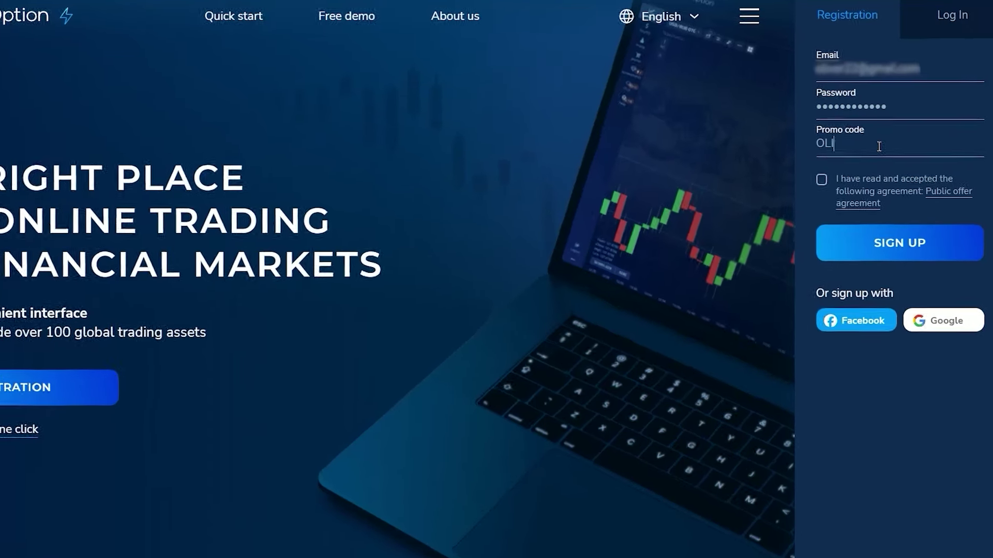
pyautogui.click(833, 162)
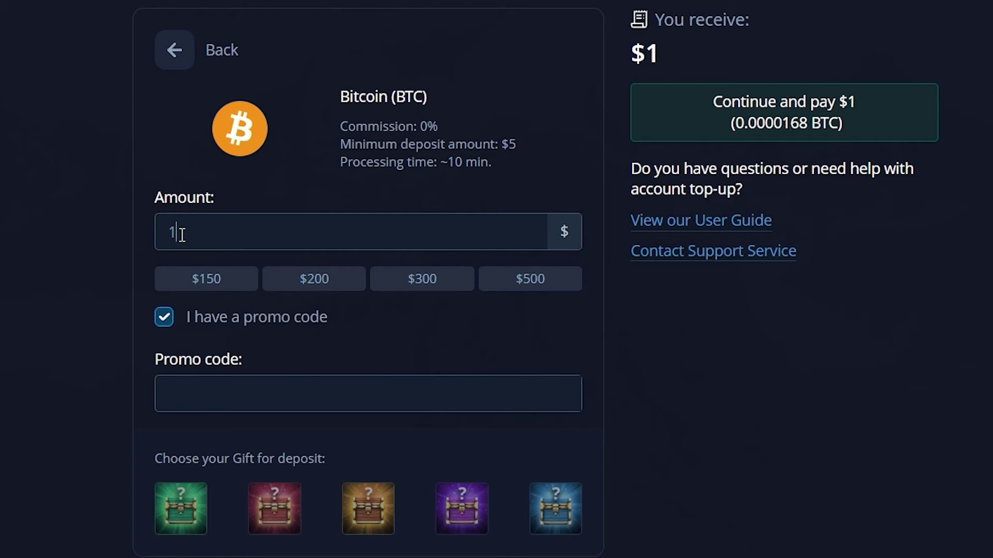
pyautogui.write('100')
pyautogui.click(206, 393)
pyautogui.write('OLIVE')
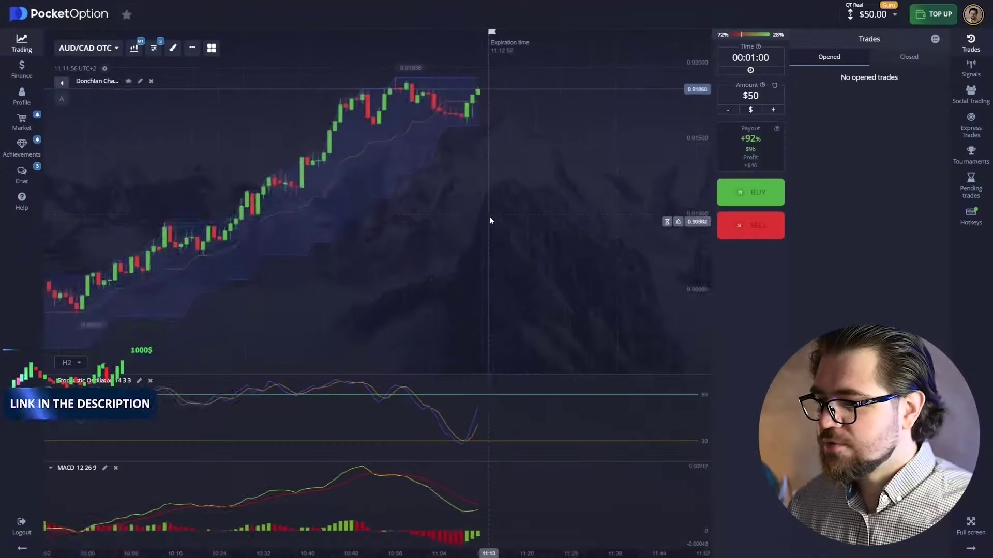
# Draw a horizontal line at the recent AUD/CAD OTC highs near 0.9187.
pyautogui.moveTo(490, 238); pyautogui.dragTo(513, 238)
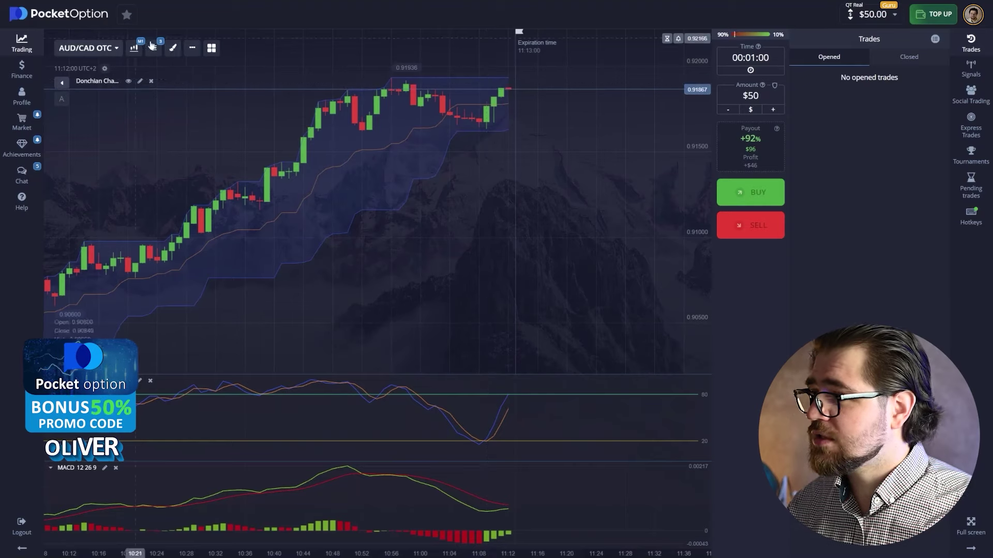
pyautogui.click(173, 48)
pyautogui.click(212, 74)
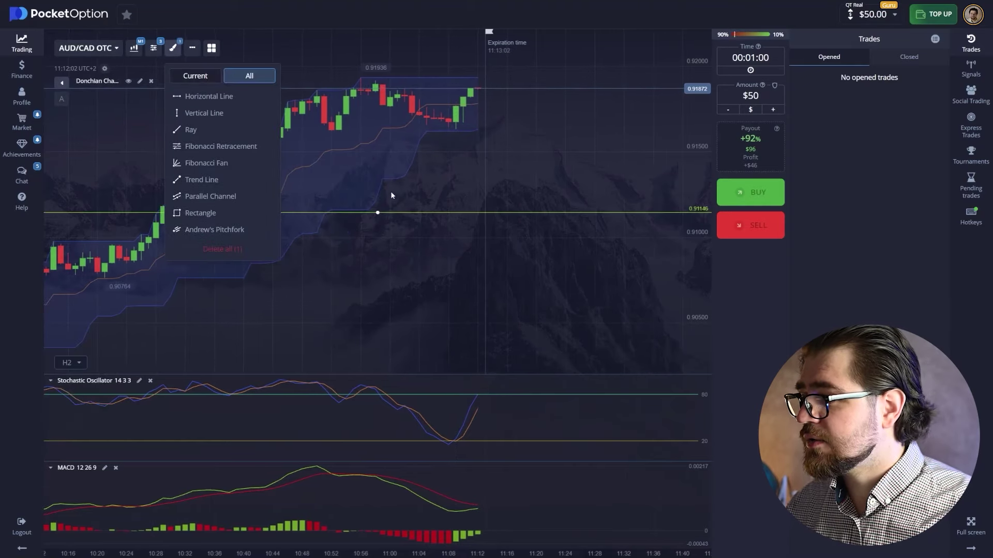
pyautogui.click(377, 214)
pyautogui.moveTo(377, 213); pyautogui.dragTo(517, 88)
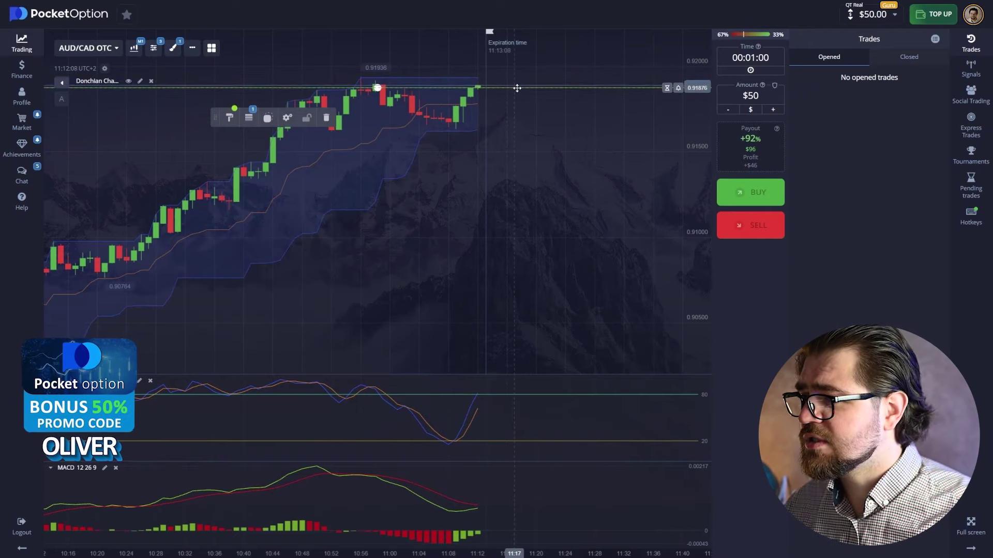
pyautogui.click(515, 192)
# Review earlier AUD/CAD price history, return to the latest candles, and open a $50 sell trade.
pyautogui.moveTo(388, 259); pyautogui.dragTo(498, 270)
pyautogui.moveTo(244, 228); pyautogui.dragTo(672, 227)
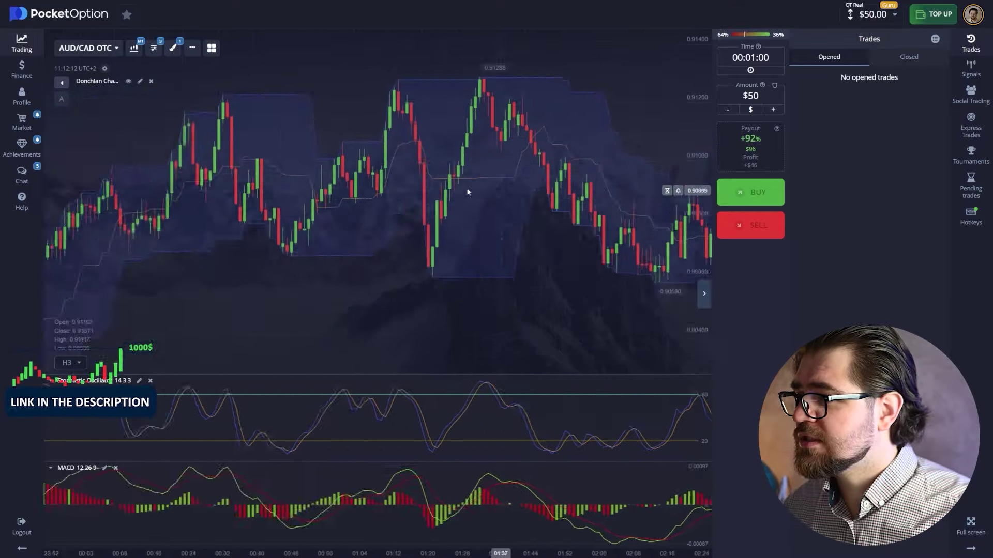
pyautogui.moveTo(466, 193); pyautogui.dragTo(727, 217)
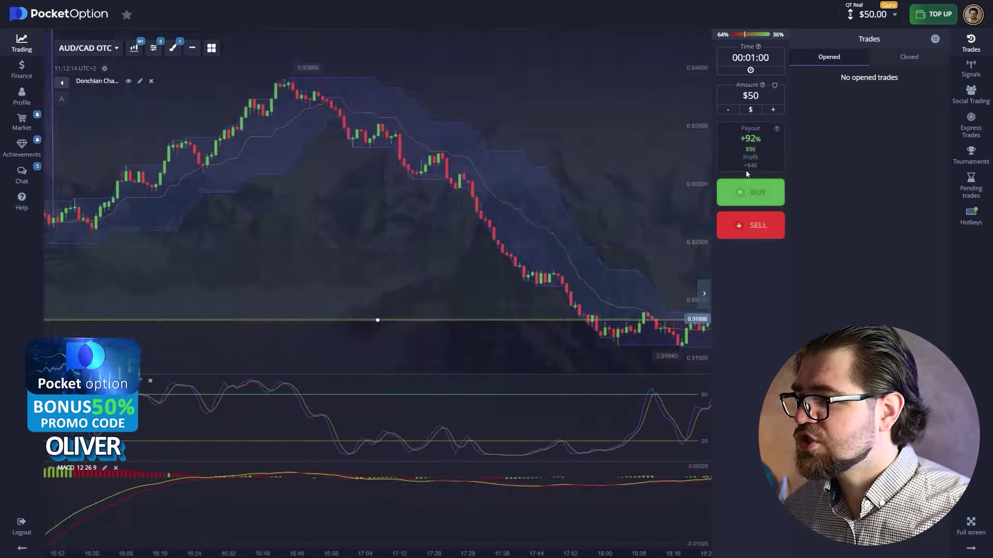
pyautogui.moveTo(624, 173); pyautogui.dragTo(274, 186)
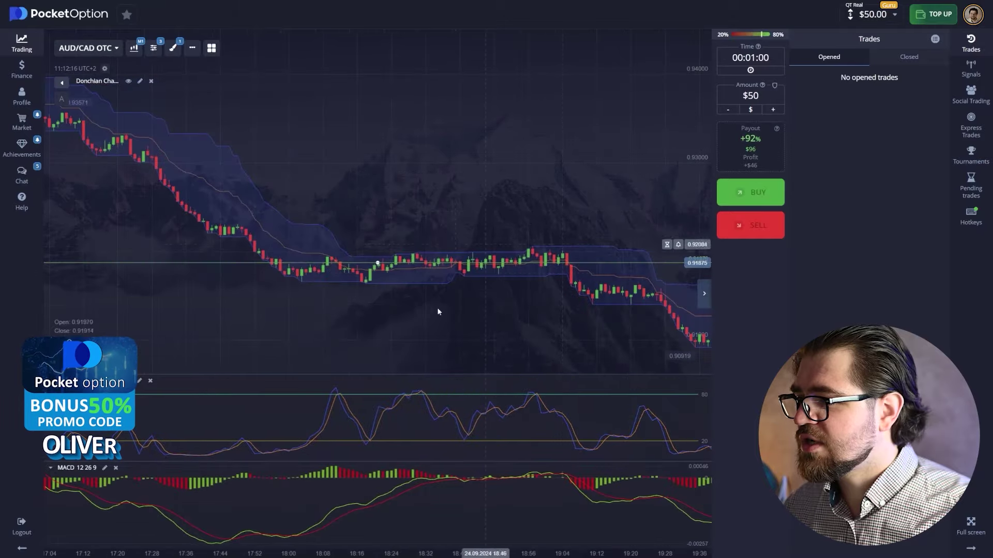
pyautogui.click(703, 296)
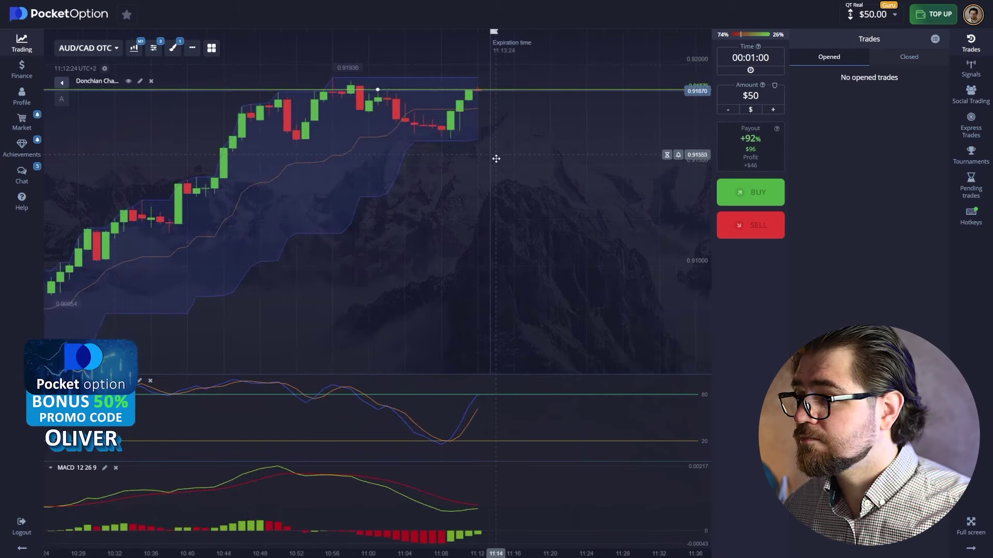
pyautogui.scroll(3, 496, 158)
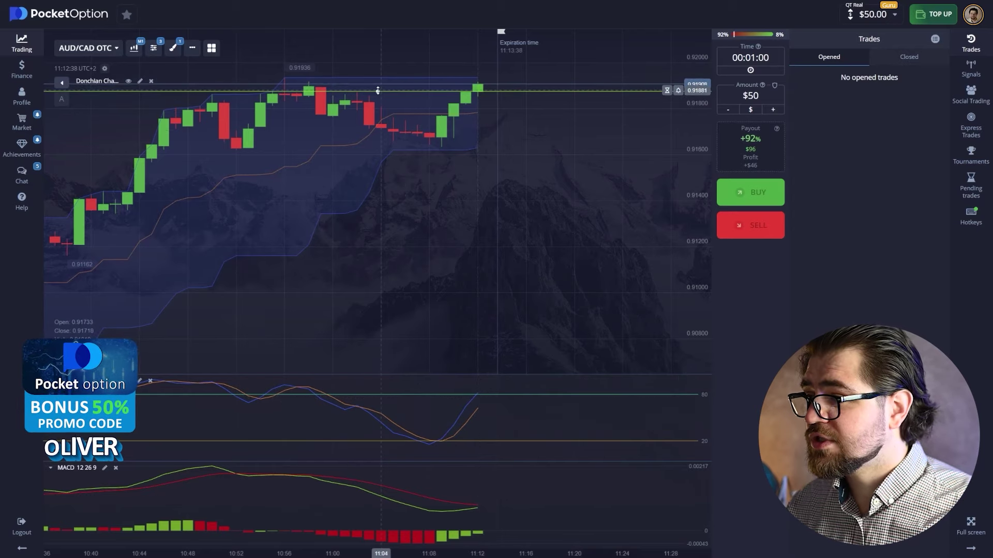
pyautogui.scroll(-2, 578, 221)
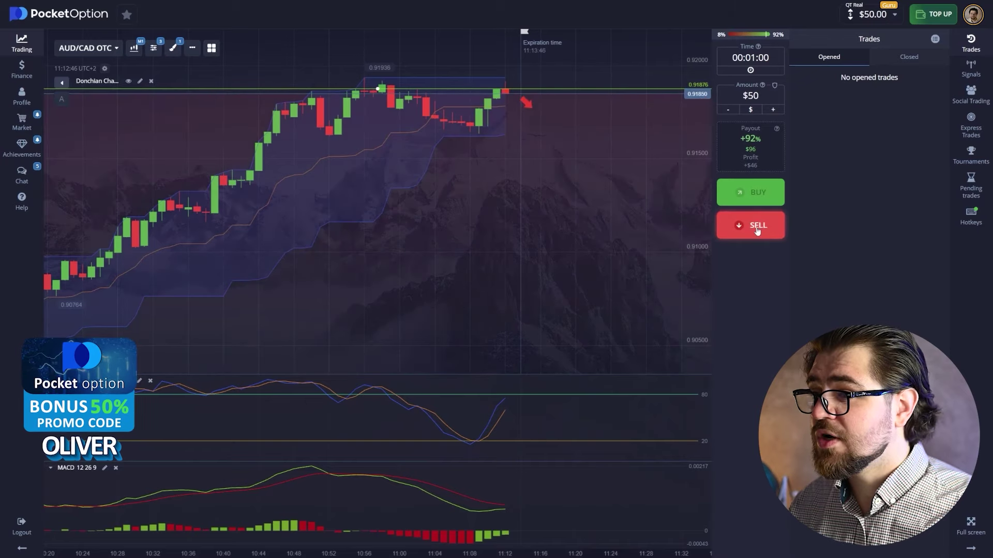
pyautogui.click(757, 228)
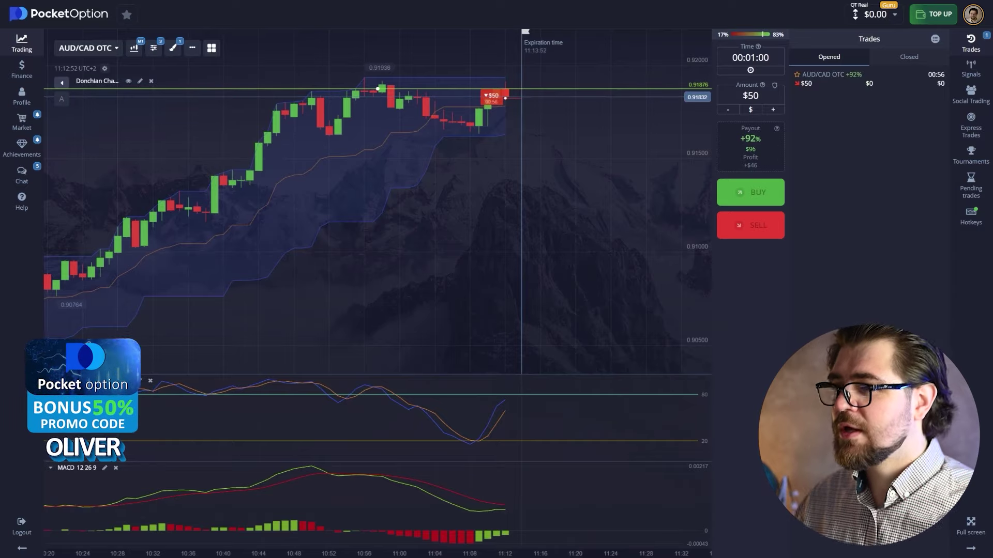
# Watch the chart while the $50 AUD/CAD sell trade runs to expiry.
pyautogui.scroll(3, 551, 118)
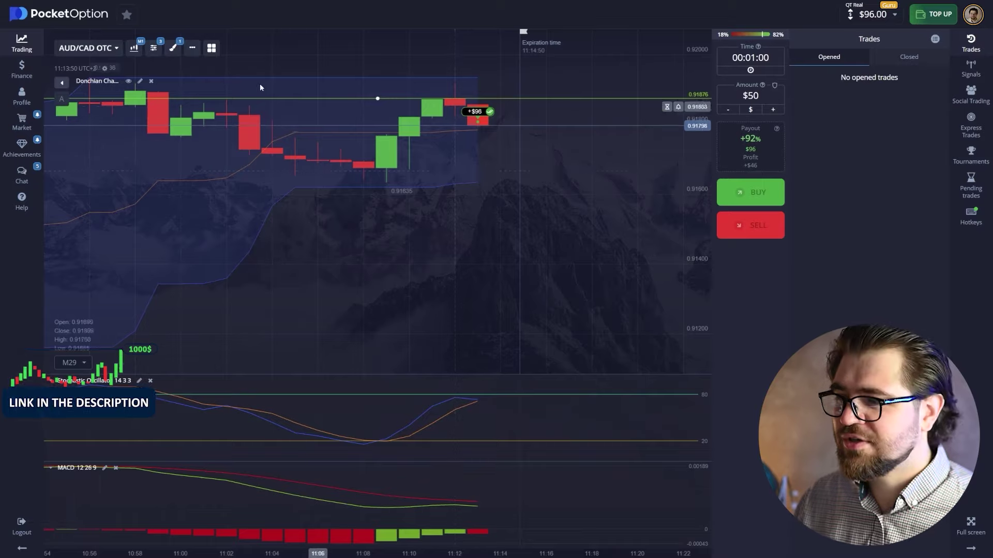
# Delete the old horizontal line and switch the chart to AUD/CHF OTC.
pyautogui.click(174, 49)
pyautogui.click(248, 249)
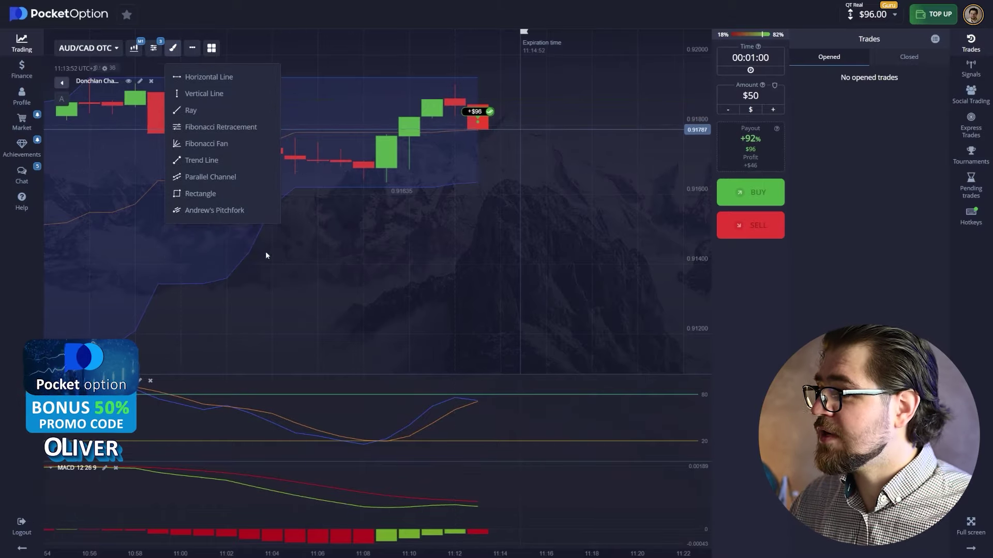
pyautogui.scroll(-2, 372, 275)
pyautogui.click(88, 48)
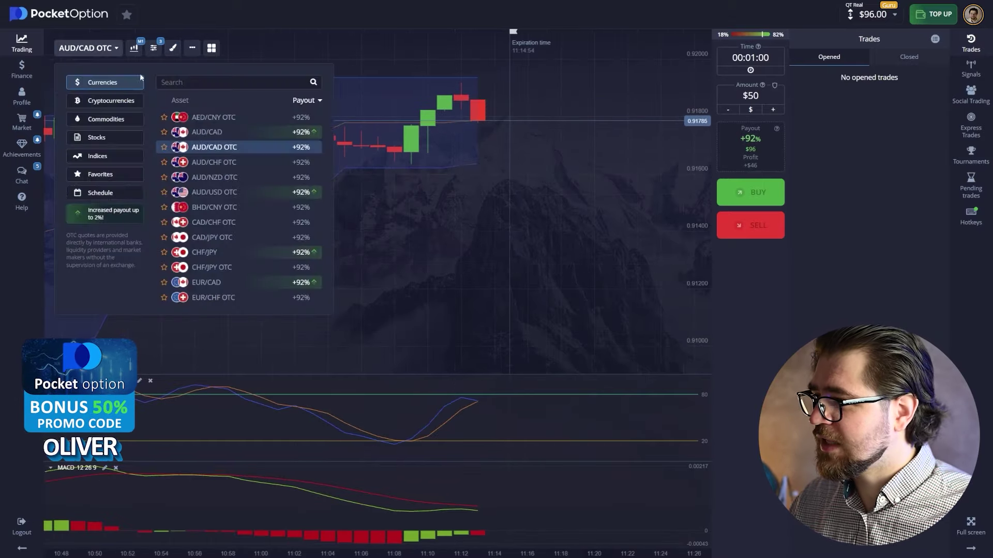
pyautogui.click(267, 167)
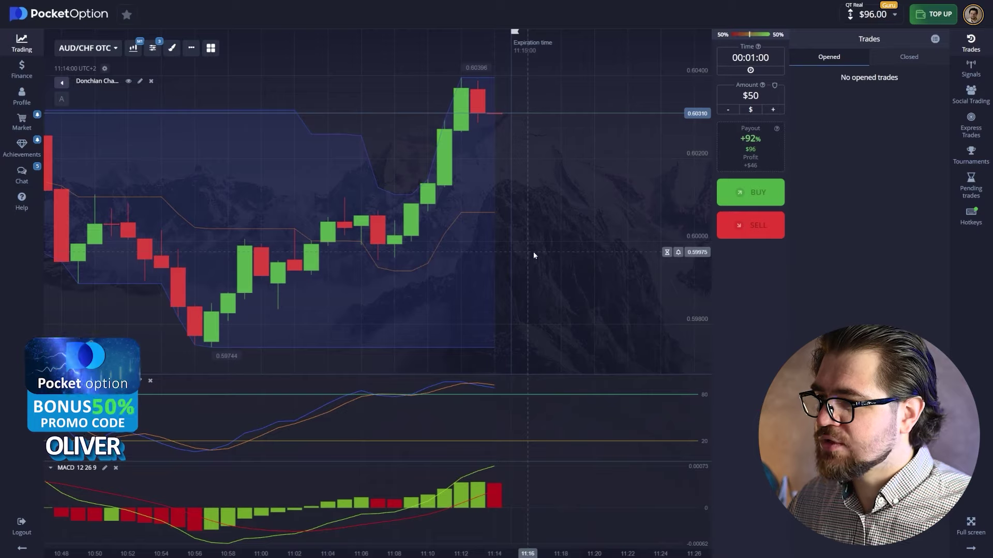
pyautogui.scroll(-3, 533, 252)
pyautogui.scroll(-2, 530, 256)
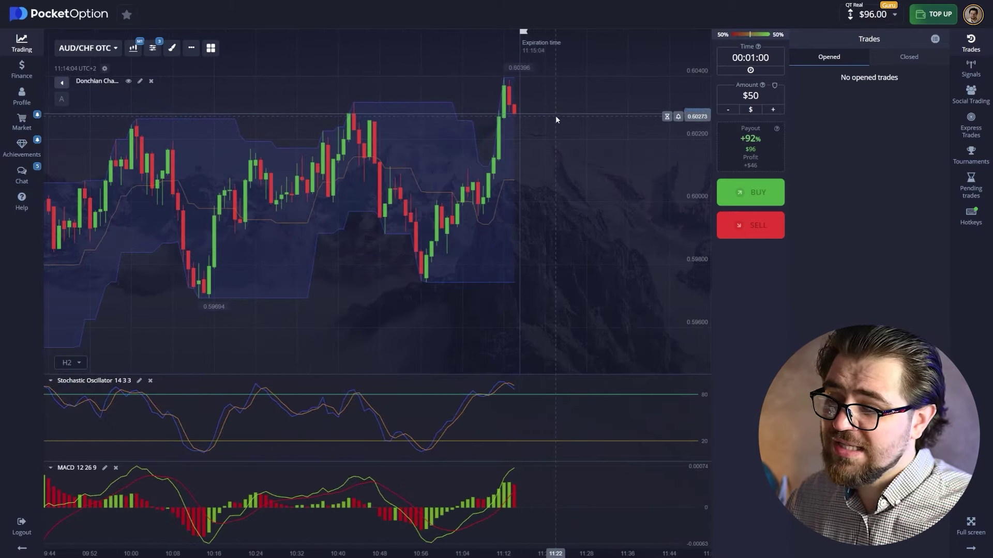
# Place a horizontal line at the AUD/CHF breakout level near 0.60265.
pyautogui.click(171, 48)
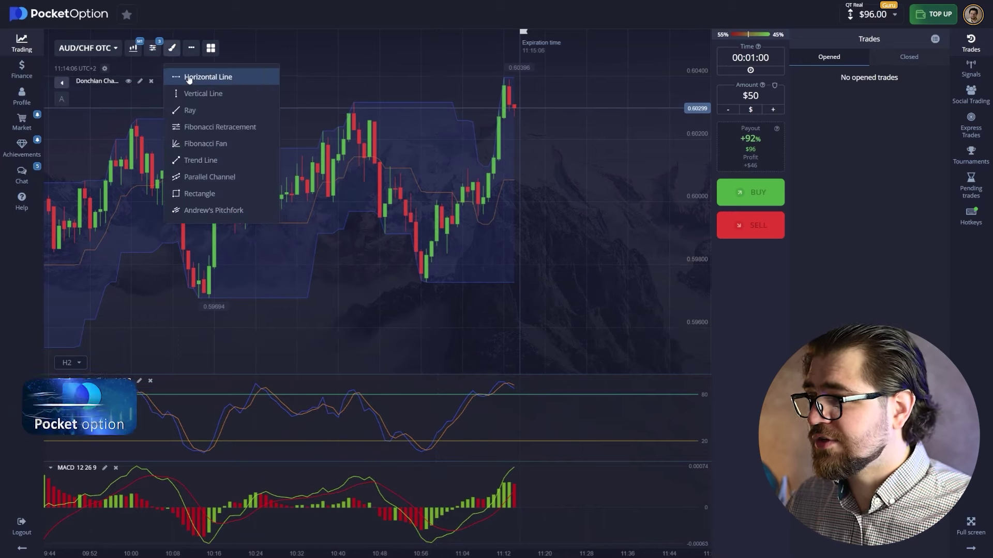
pyautogui.moveTo(378, 212)
pyautogui.mouseDown()
pyautogui.moveTo(399, 110)
pyautogui.moveTo(415, 103)
pyautogui.mouseUp()
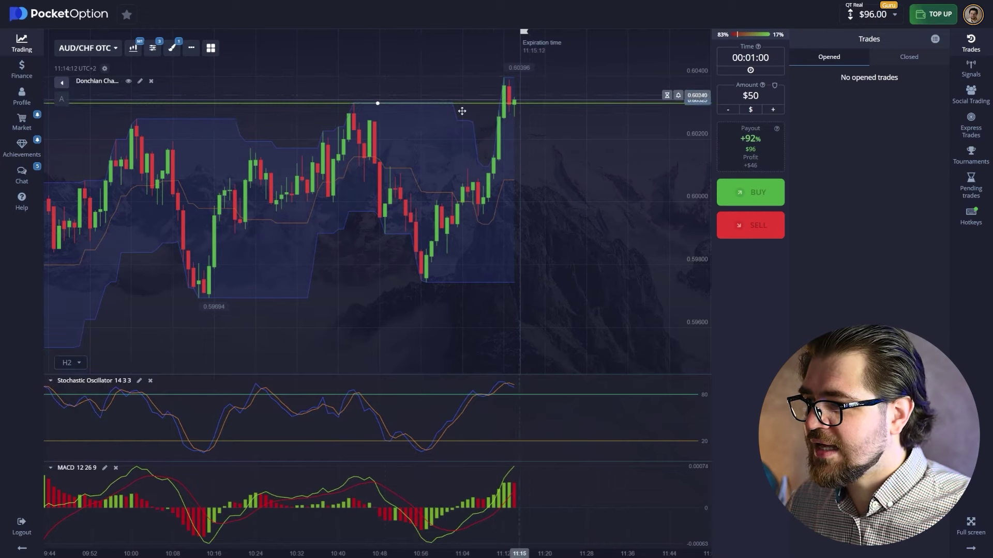
pyautogui.click(377, 104)
pyautogui.moveTo(377, 104); pyautogui.dragTo(377, 118)
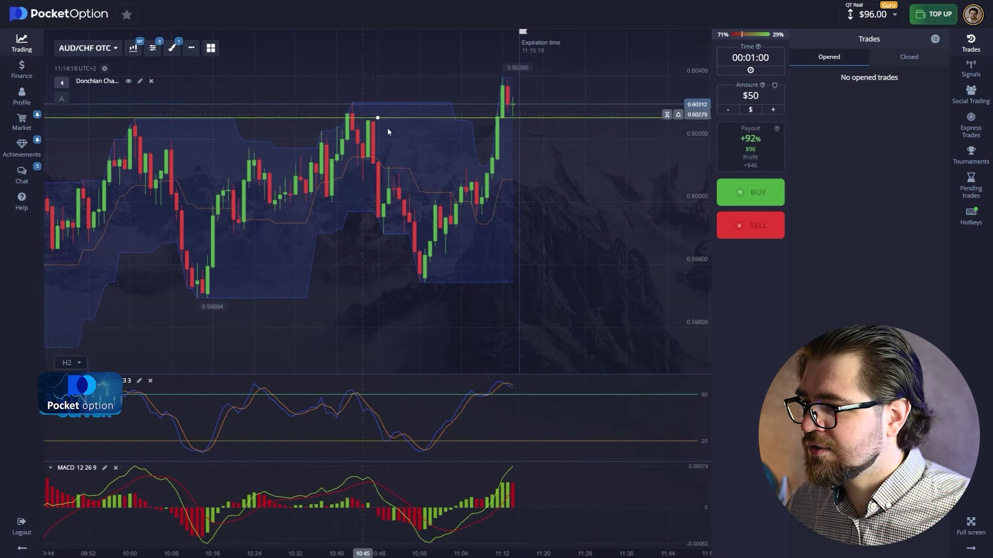
# Review earlier AUD/CHF history, then open a $50 buy trade.
pyautogui.scroll(-4, 411, 266)
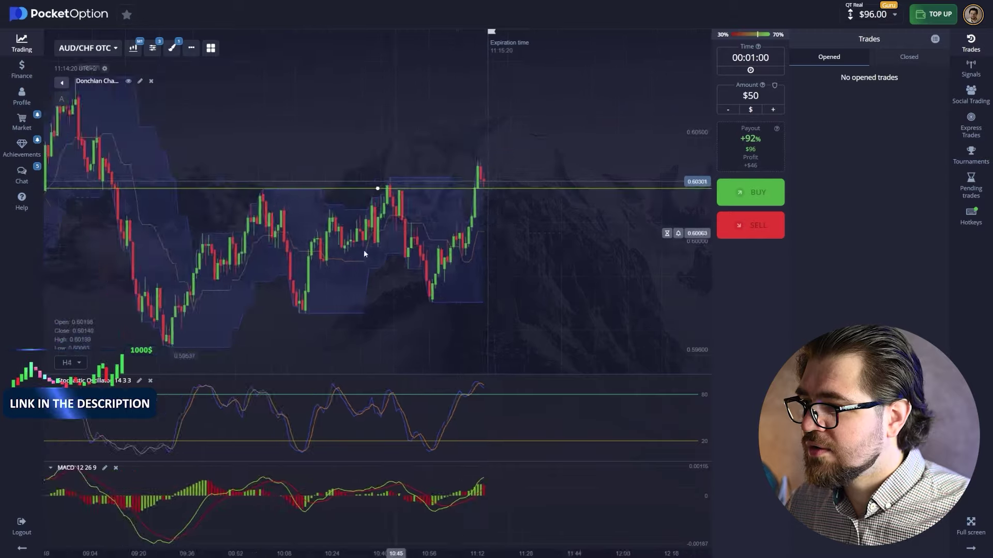
pyautogui.moveTo(410, 266); pyautogui.dragTo(550, 263)
pyautogui.hscroll(5, 321, 259)
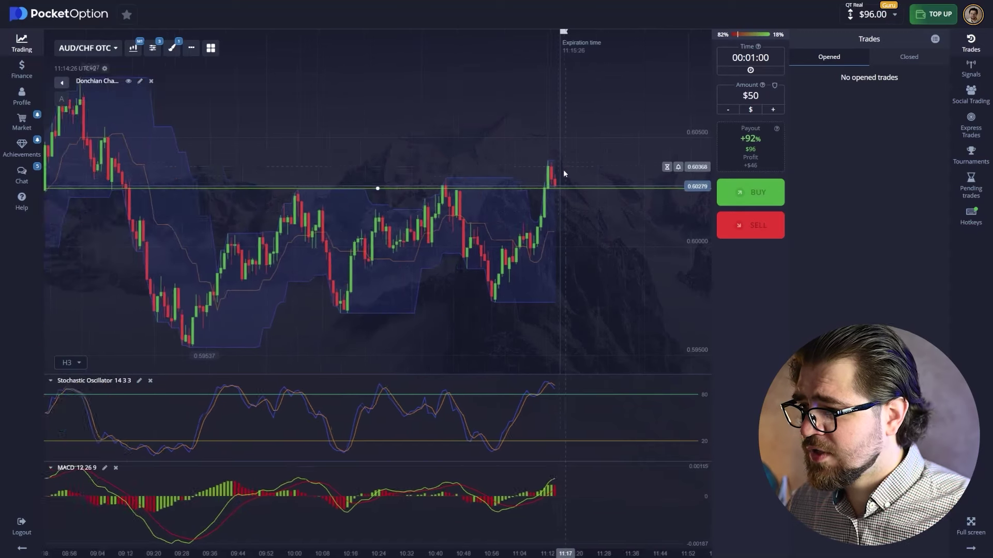
pyautogui.scroll(1, 563, 169)
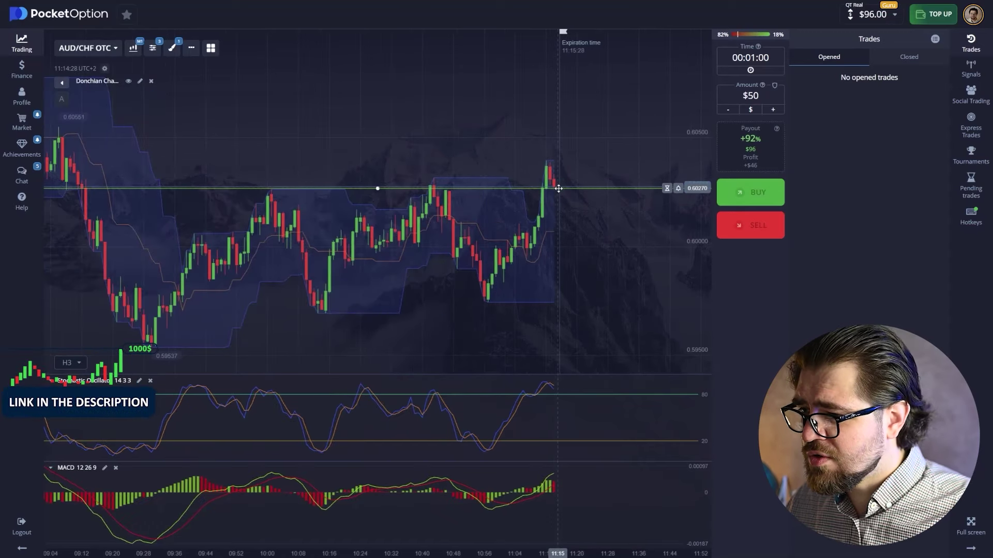
pyautogui.scroll(-2, 622, 259)
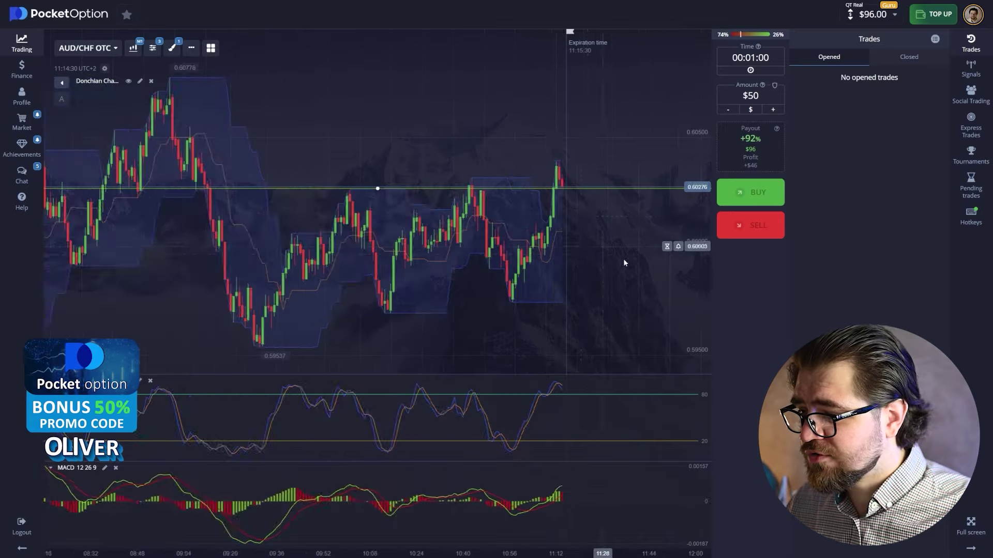
pyautogui.click(750, 192)
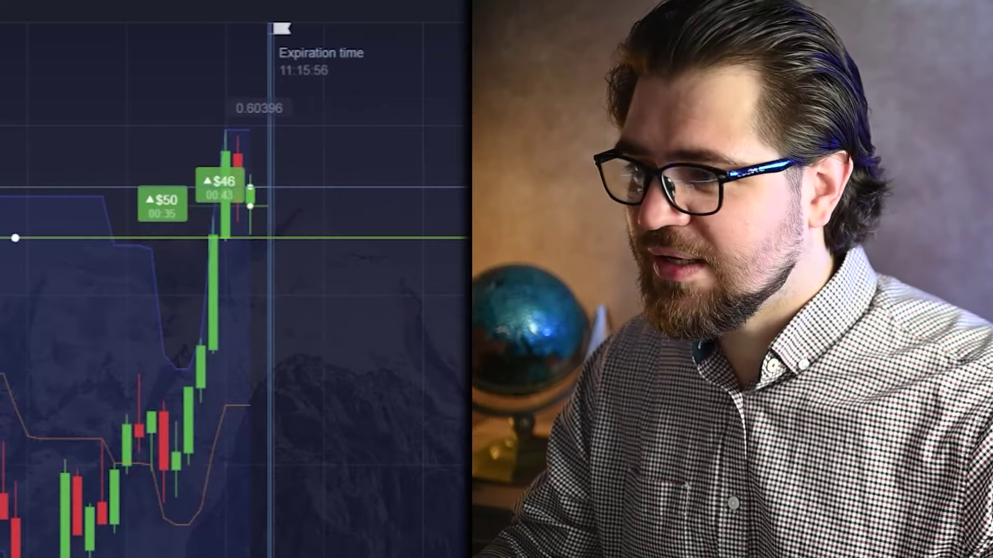
# Add a second horizontal line at the recent AUD/CHF high near 0.60396.
pyautogui.scroll(-3, 537, 190)
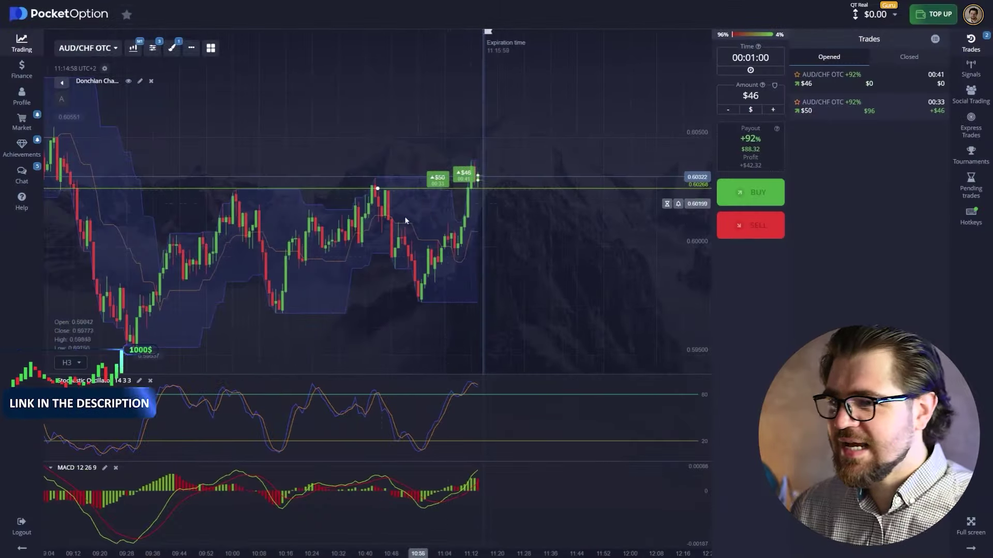
pyautogui.moveTo(390, 260); pyautogui.dragTo(485, 269)
pyautogui.click(377, 188)
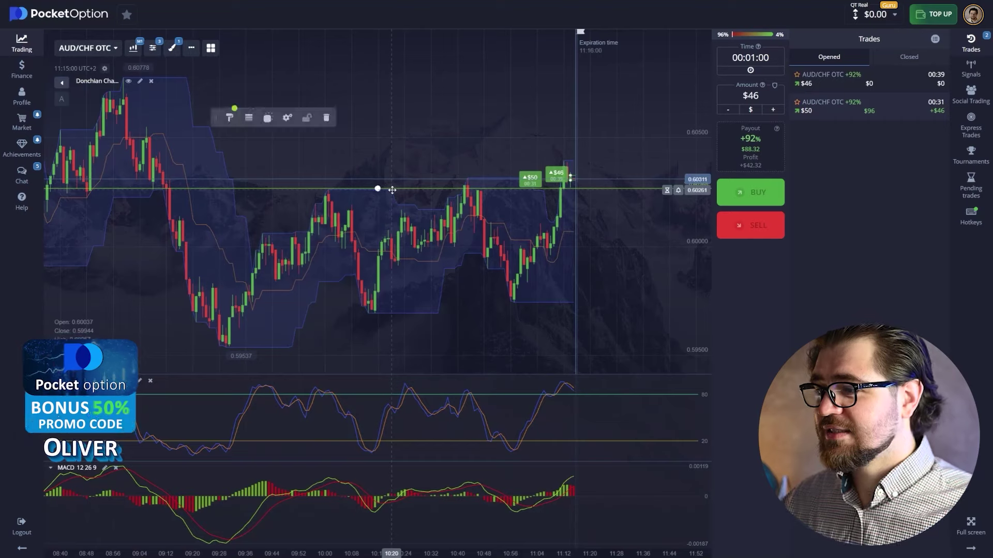
pyautogui.moveTo(396, 212); pyautogui.dragTo(430, 162)
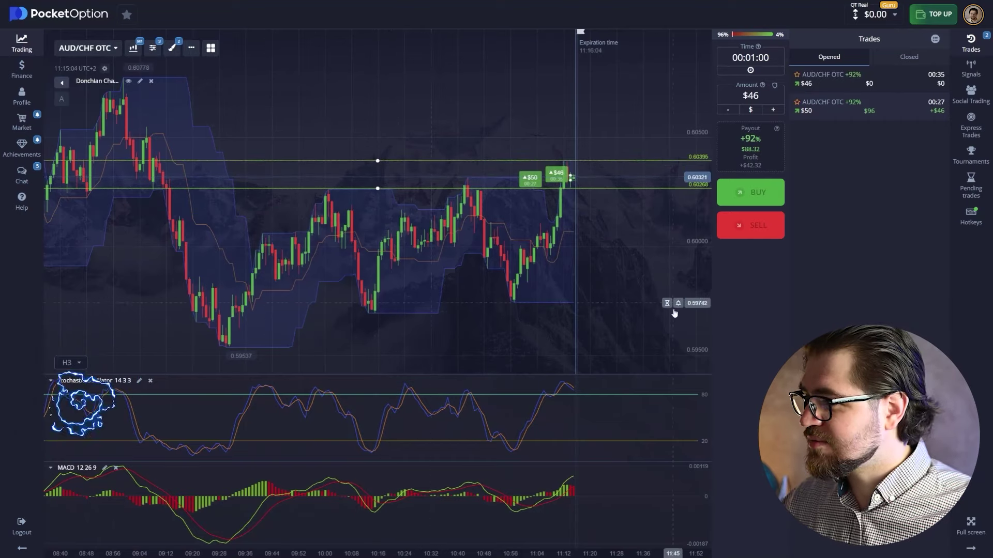
pyautogui.scroll(5, 524, 225)
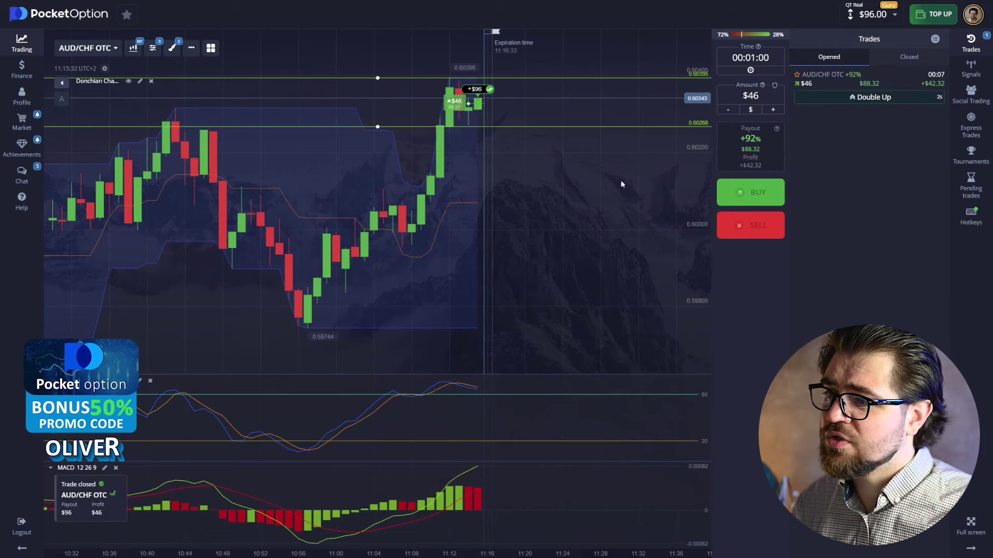
# Delete all drawings from the AUD/CHF chart and set the trade amount to $184.
pyautogui.scroll(3, 484, 82)
pyautogui.scroll(2, 484, 81)
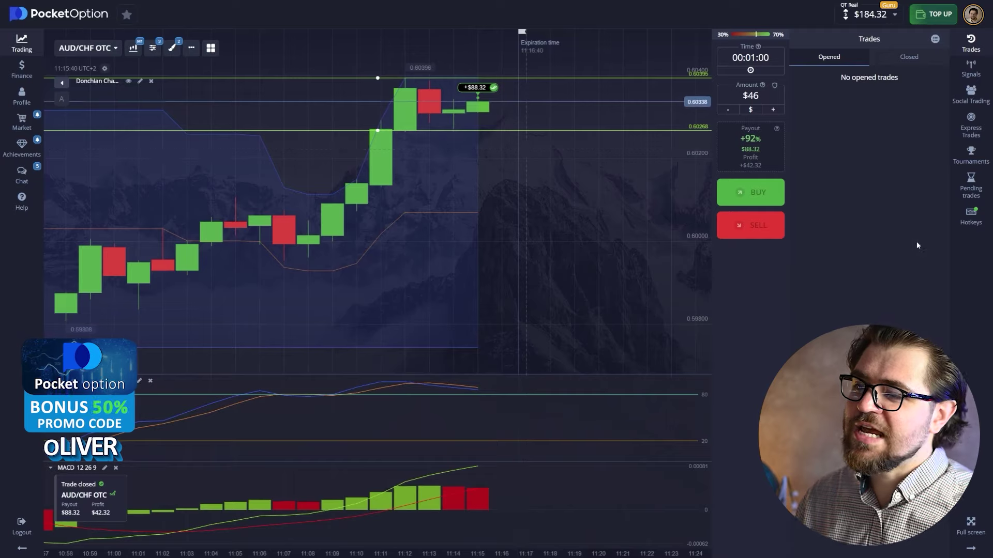
pyautogui.scroll(-4, 483, 196)
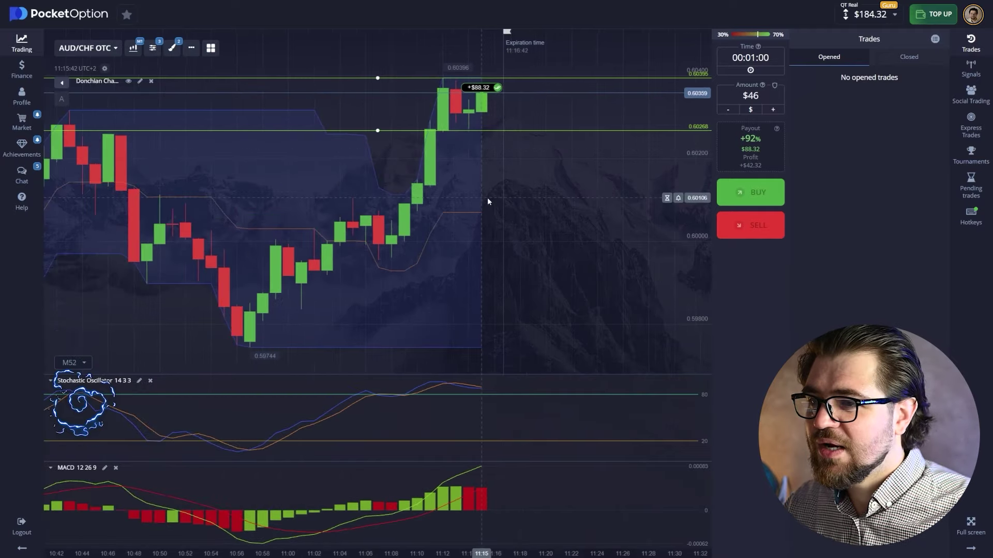
pyautogui.click(172, 48)
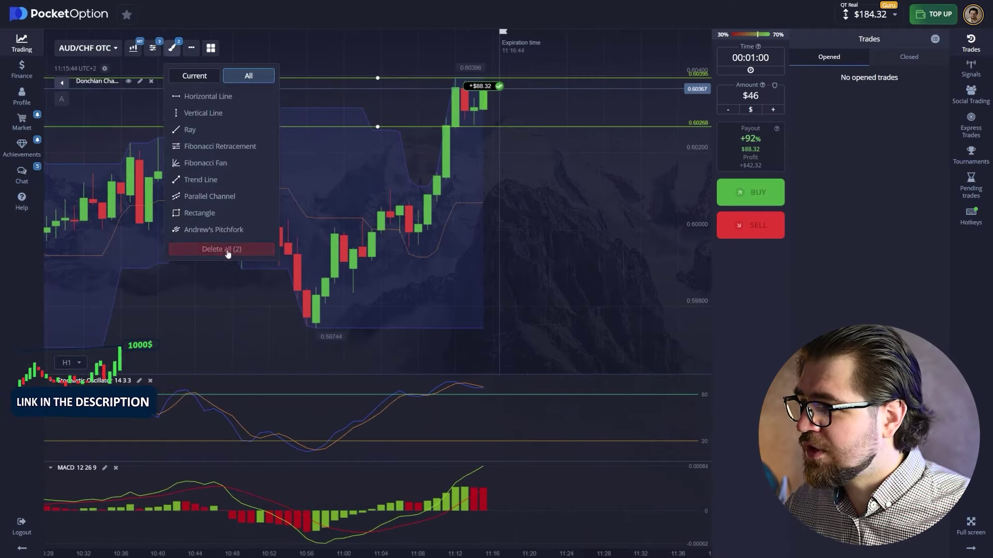
pyautogui.click(224, 251)
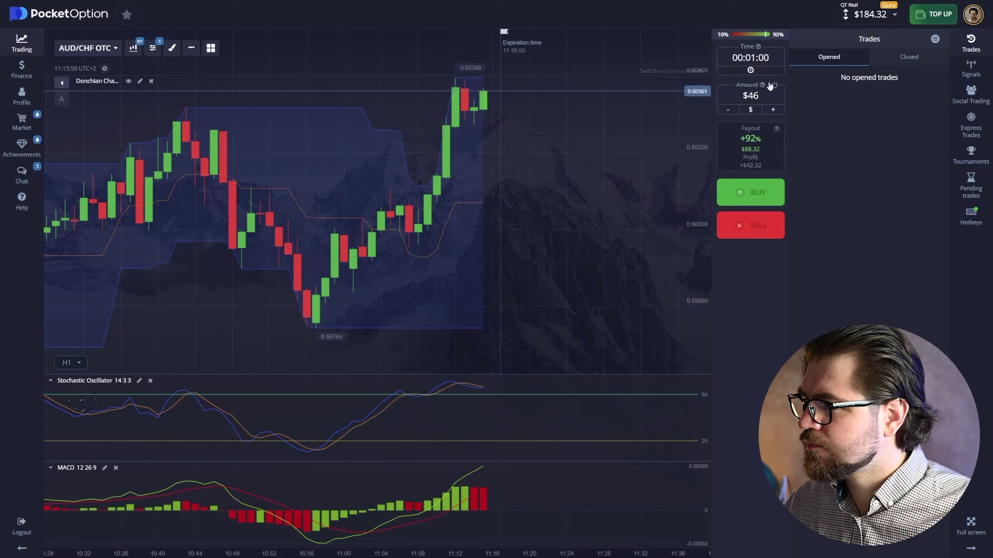
pyautogui.click(762, 96)
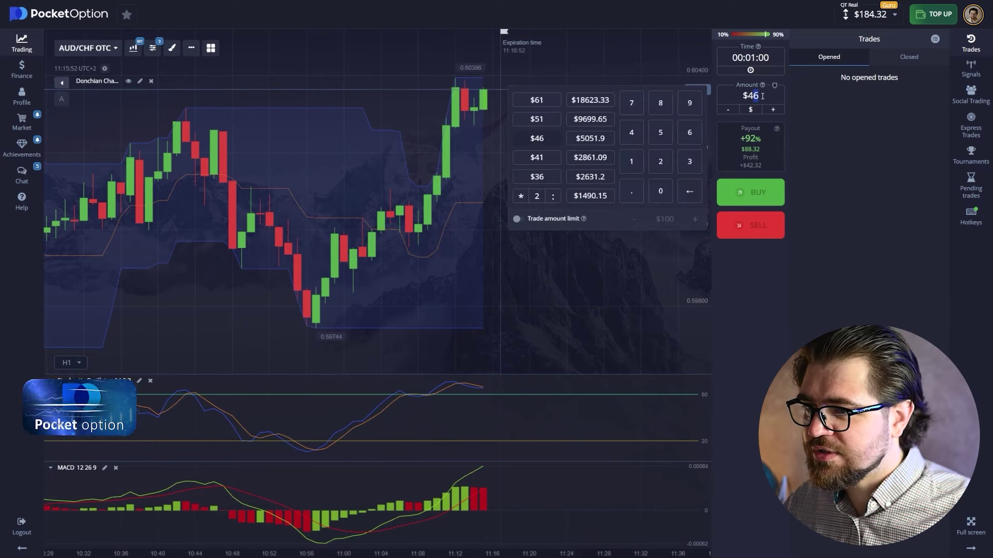
pyautogui.write('184')
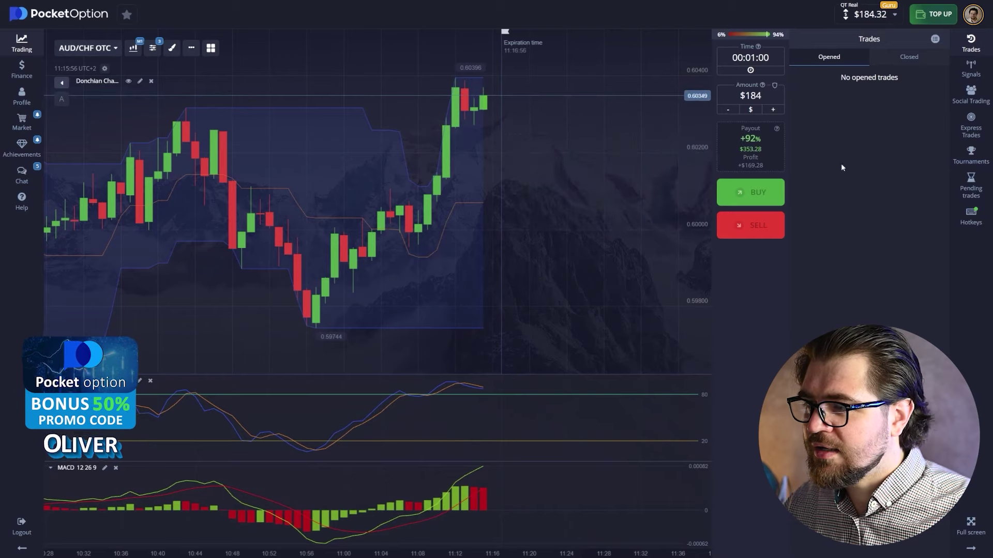
# Switch the chart to AUD/NZD OTC.
pyautogui.click(110, 48)
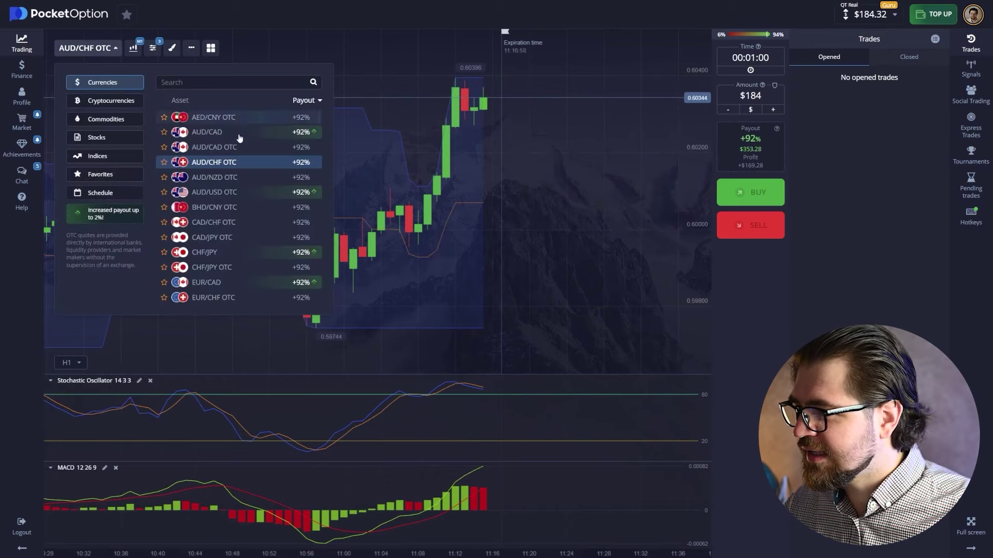
pyautogui.click(247, 178)
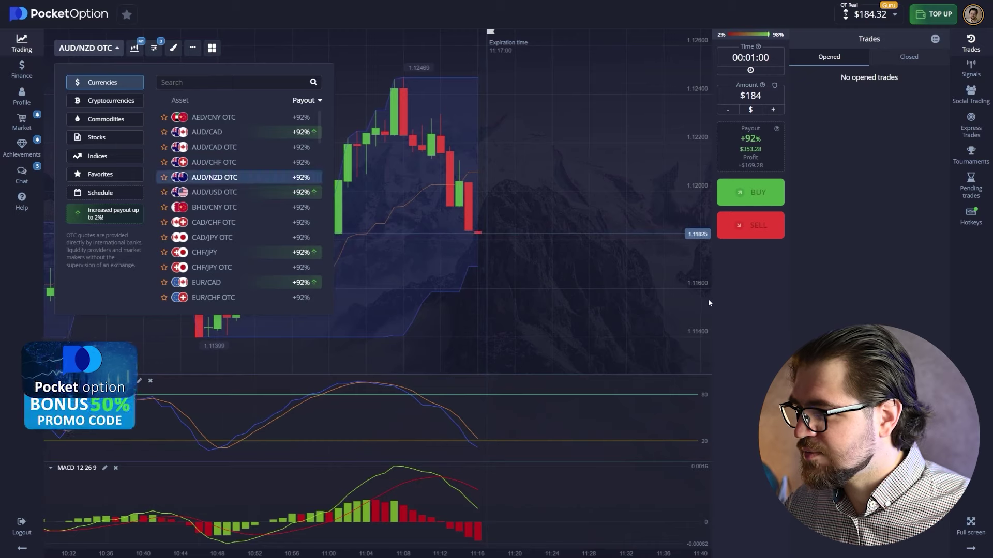
pyautogui.click(778, 311)
pyautogui.scroll(-5, 552, 283)
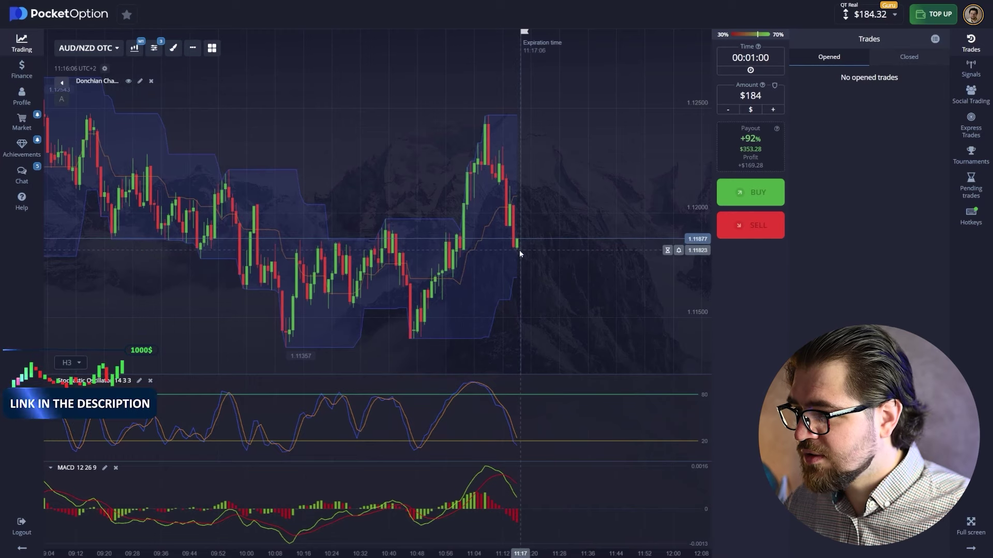
pyautogui.scroll(-1, 519, 249)
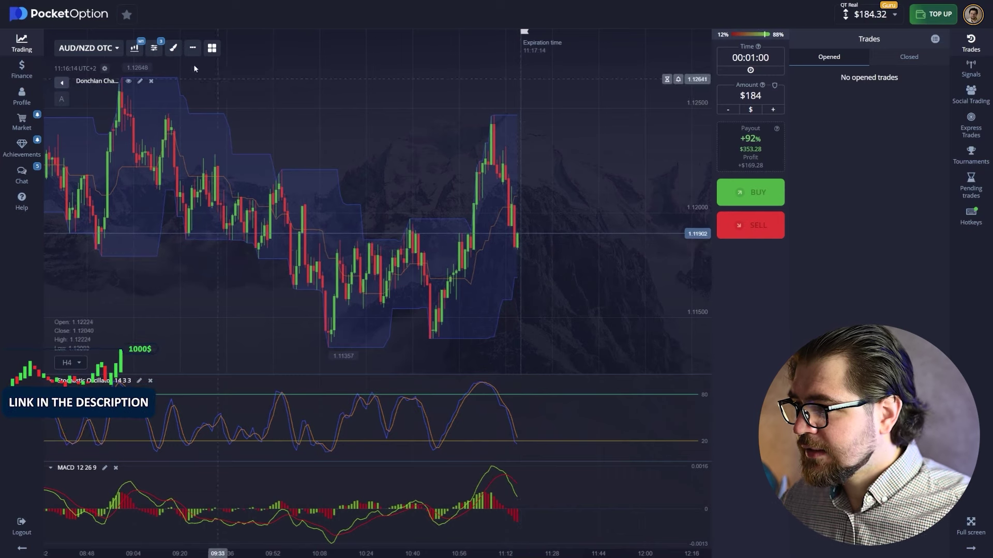
# Place a horizontal line at about 1.11825 on the AUD/NZD chart.
pyautogui.click(173, 47)
pyautogui.click(195, 76)
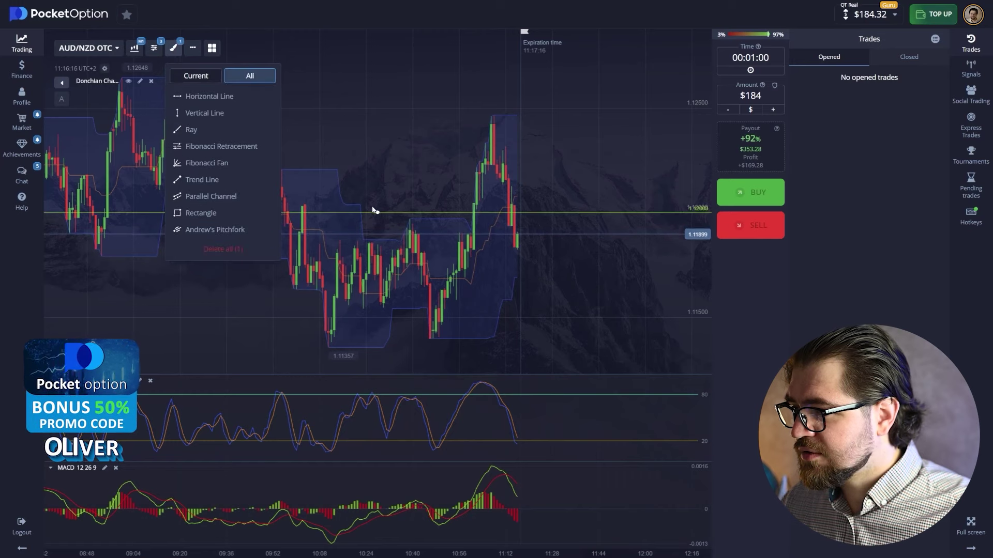
pyautogui.click(375, 210)
pyautogui.moveTo(377, 212)
pyautogui.mouseDown()
pyautogui.moveTo(377, 252)
pyautogui.moveTo(389, 258)
pyautogui.moveTo(392, 250)
pyautogui.moveTo(376, 248)
pyautogui.mouseUp()
pyautogui.click(495, 299)
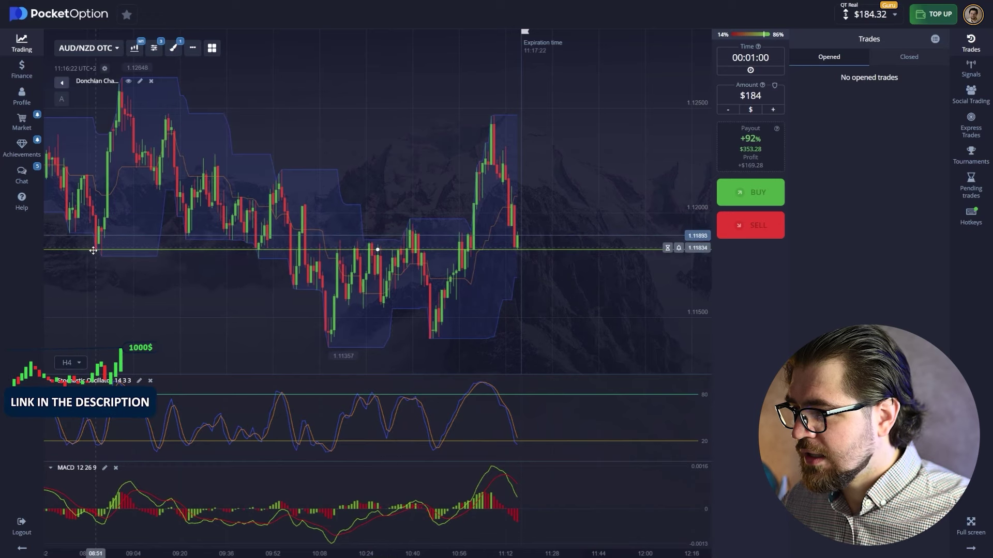
# Review older AUD/NZD price history, return to the latest candles, and open a $184 sell trade.
pyautogui.scroll(3, 516, 240)
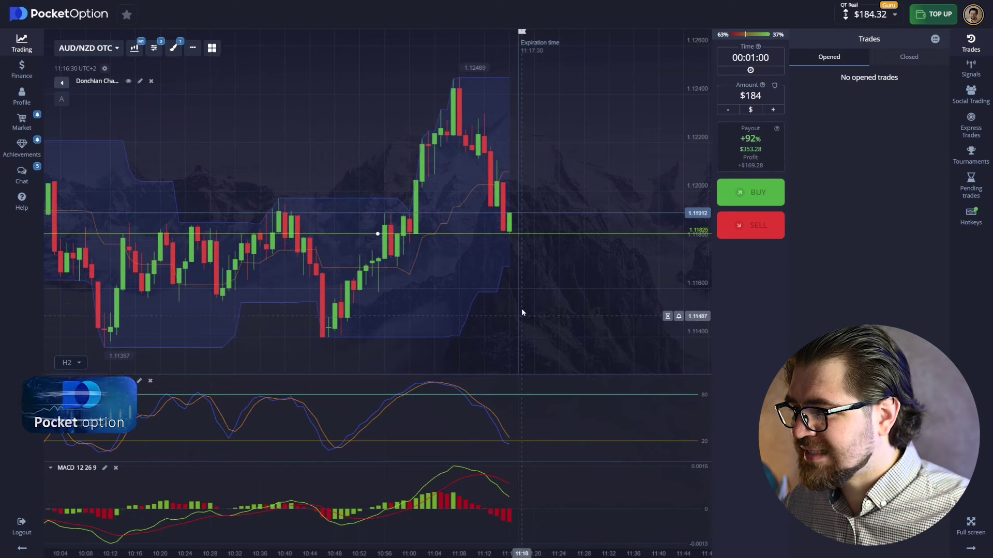
pyautogui.scroll(-2, 519, 304)
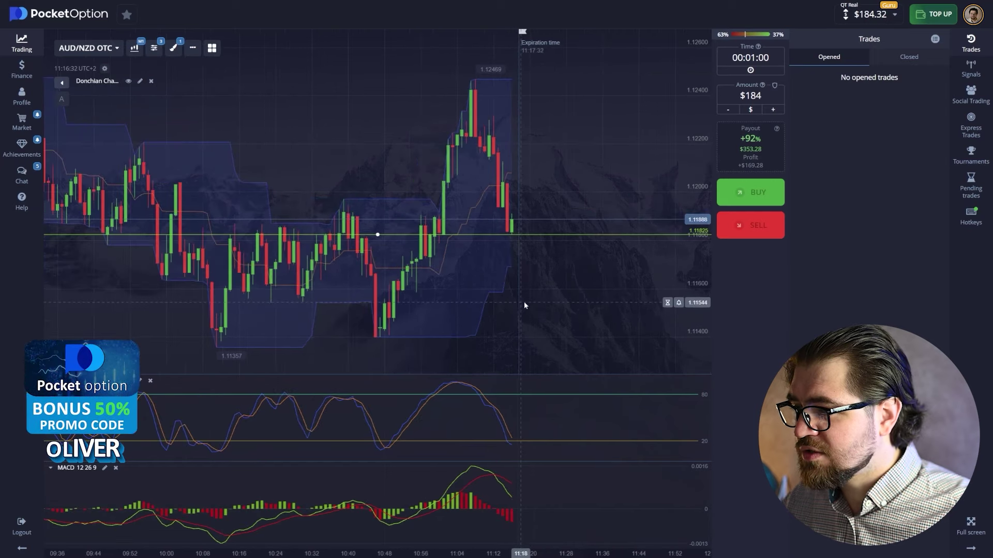
pyautogui.scroll(-2, 527, 299)
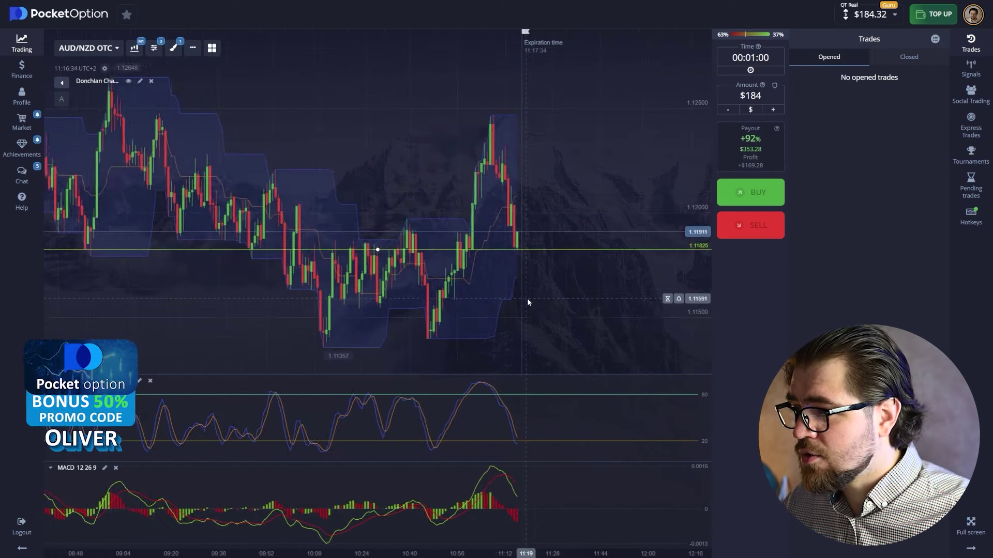
pyautogui.moveTo(248, 296); pyautogui.dragTo(605, 328)
pyautogui.moveTo(323, 305); pyautogui.dragTo(637, 224)
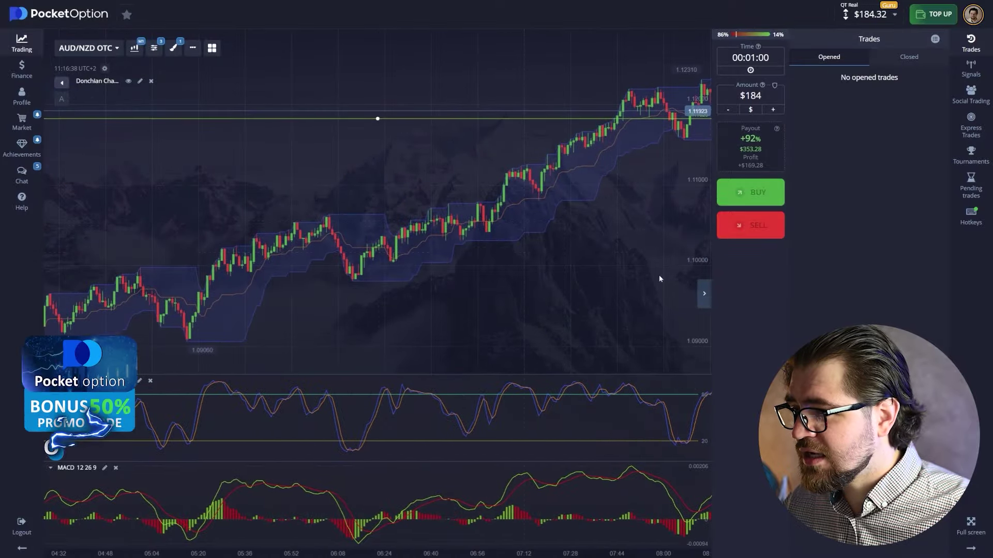
pyautogui.moveTo(213, 190); pyautogui.dragTo(718, 263)
pyautogui.moveTo(320, 243); pyautogui.dragTo(517, 269)
pyautogui.moveTo(362, 259); pyautogui.dragTo(517, 279)
pyautogui.moveTo(620, 290); pyautogui.dragTo(705, 297)
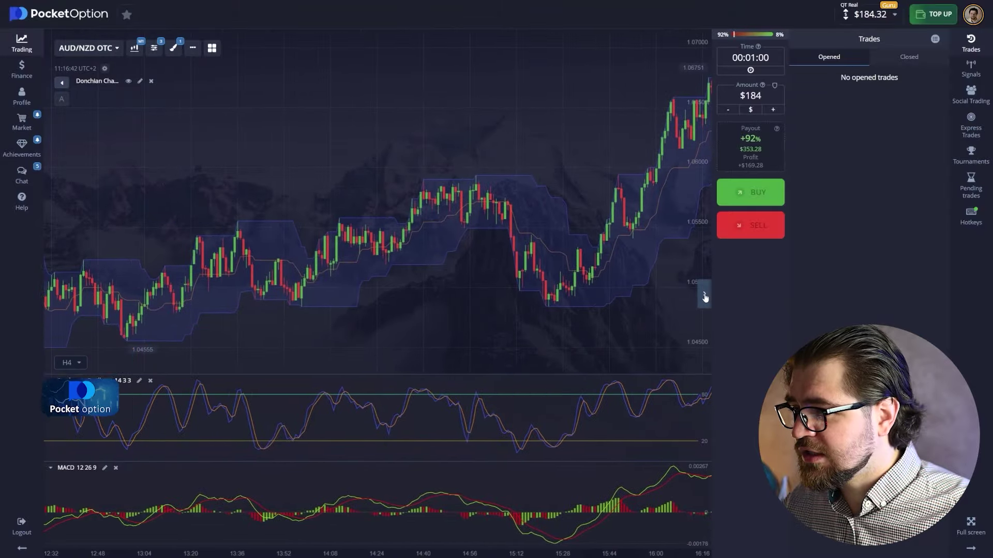
pyautogui.click(704, 295)
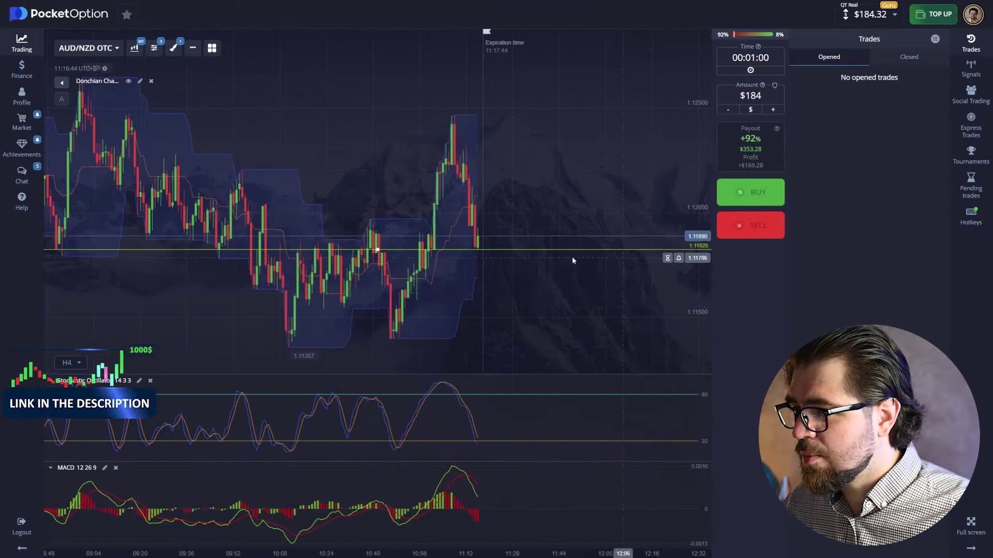
pyautogui.scroll(3, 494, 262)
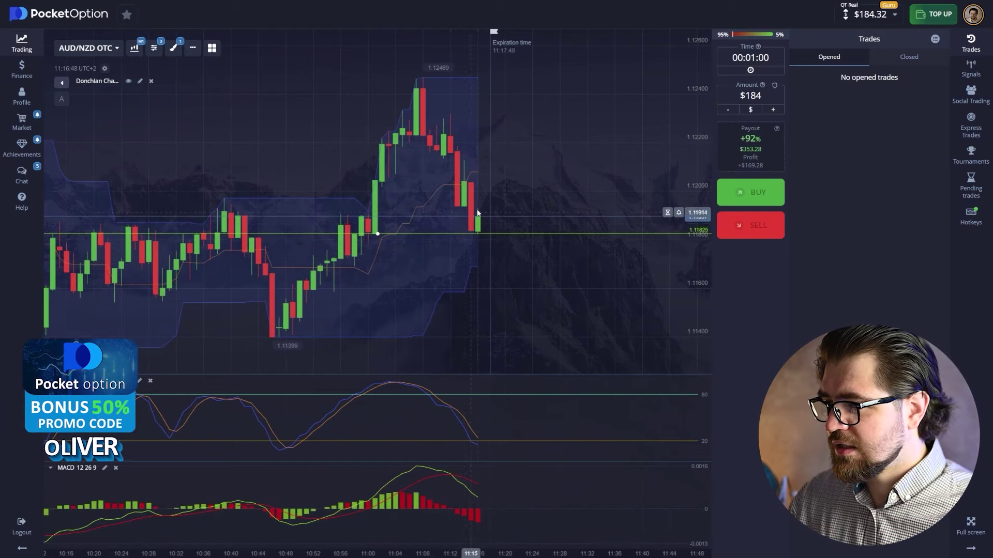
pyautogui.scroll(-1, 473, 247)
pyautogui.scroll(-1, 472, 255)
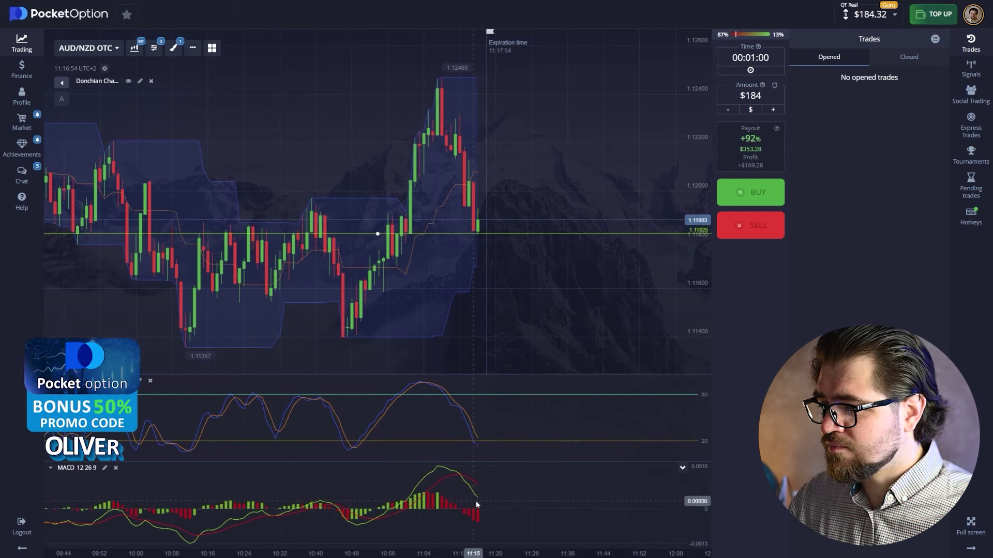
pyautogui.click(753, 234)
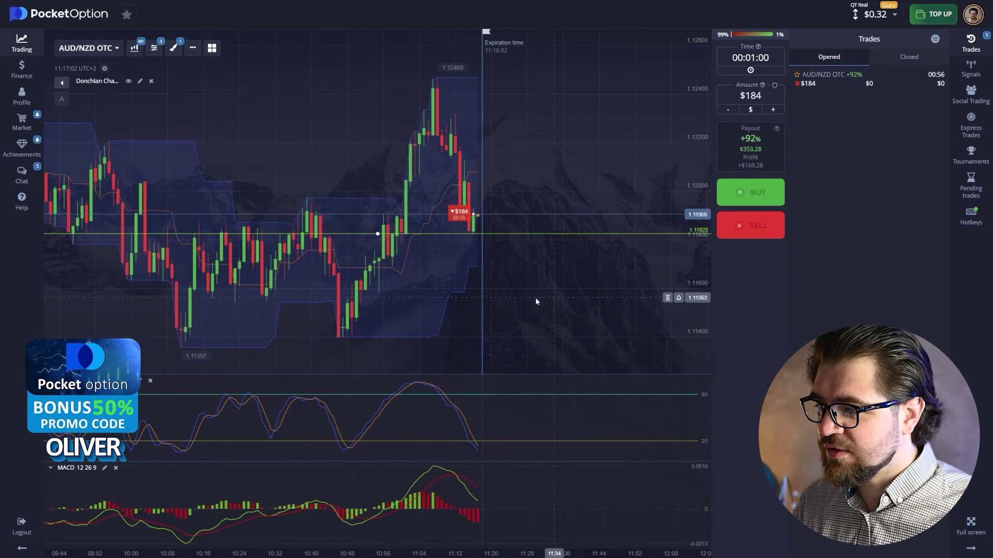
# Watch the chart while the $184 AUD/NZD sell trade runs.
pyautogui.scroll(2, 472, 225)
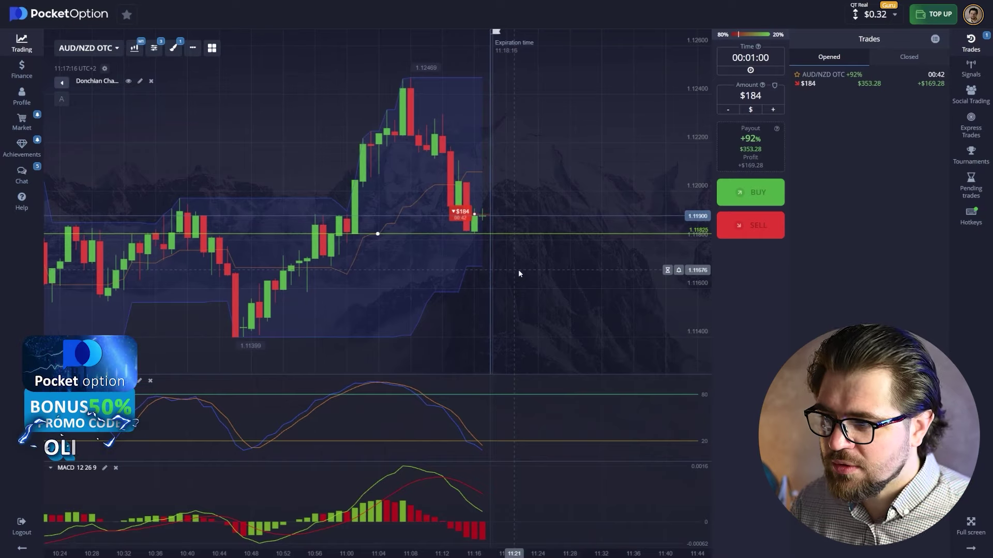
# Clone the horizontal line and position the copy at about 1.1192.
pyautogui.click(378, 234)
pyautogui.click(267, 118)
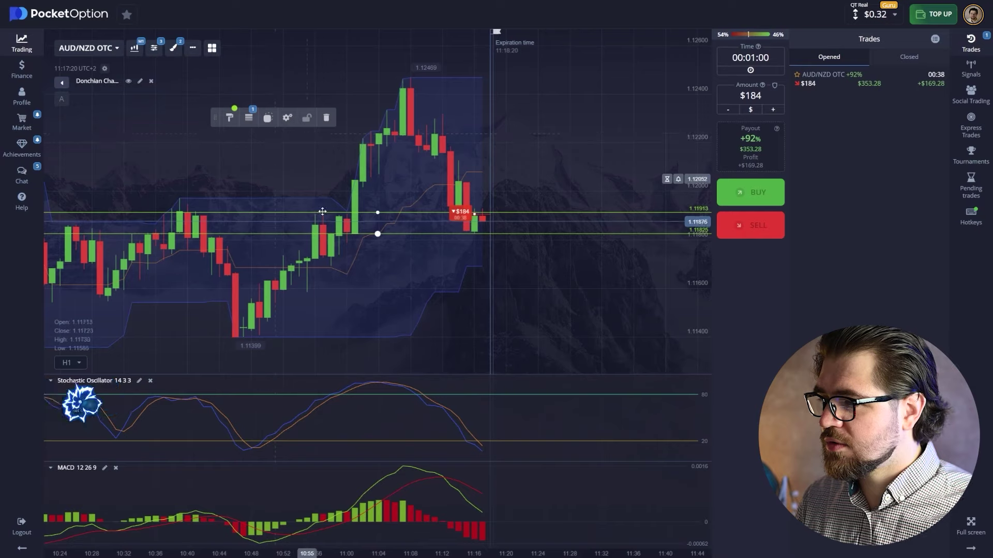
pyautogui.moveTo(375, 212); pyautogui.dragTo(378, 209)
pyautogui.moveTo(340, 237); pyautogui.dragTo(278, 267)
pyautogui.scroll(5, 378, 215)
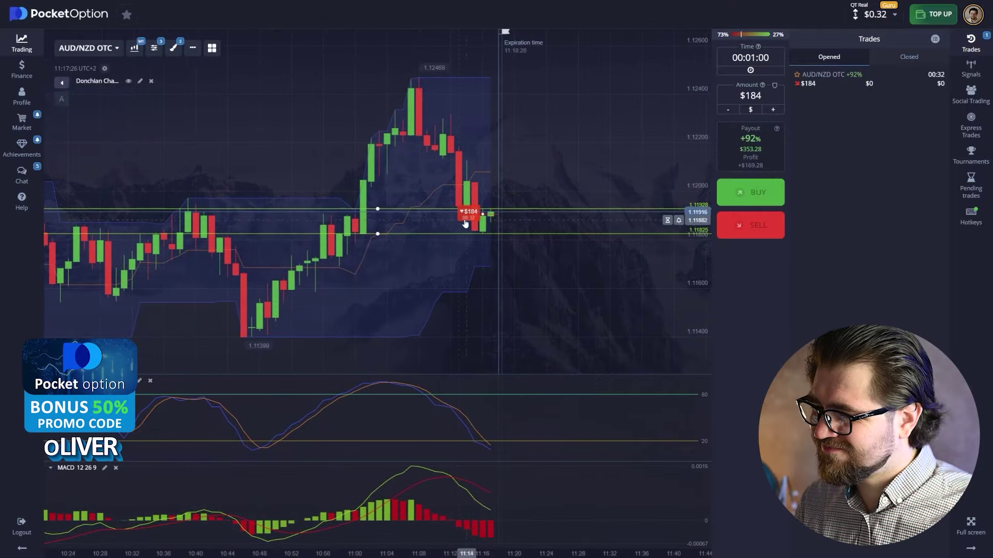
pyautogui.moveTo(378, 215); pyautogui.dragTo(377, 216)
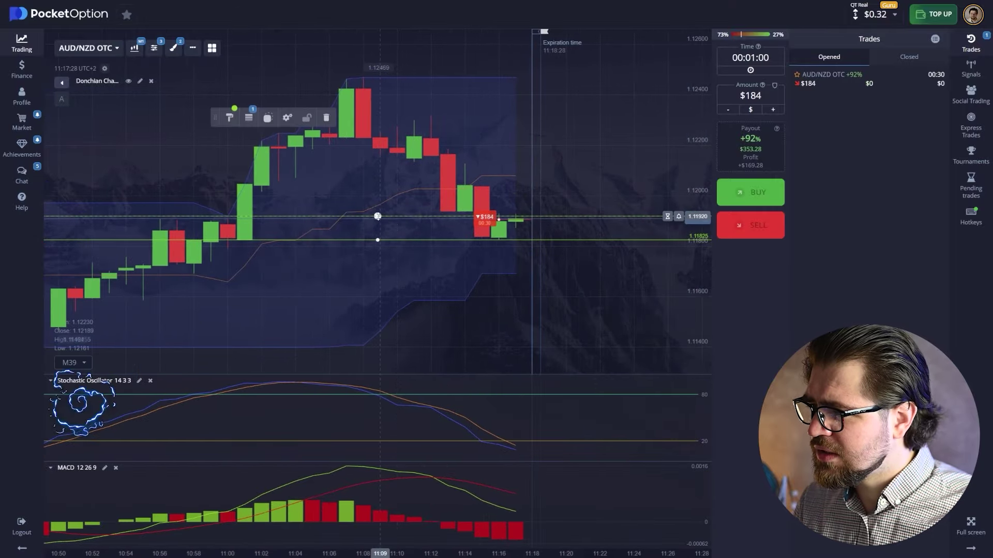
pyautogui.click(516, 298)
pyautogui.scroll(-4, 516, 297)
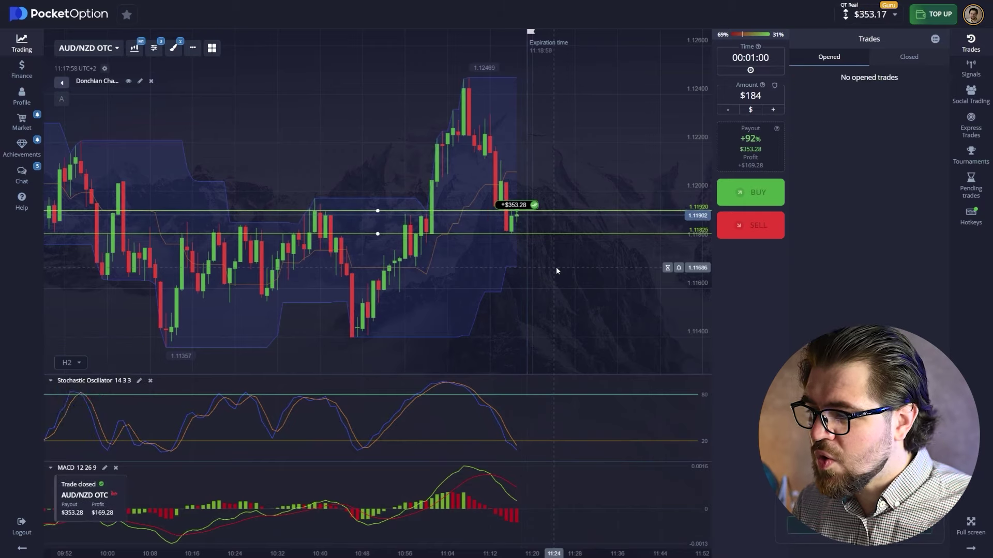
# Close the asset list to view the AUD/USD OTC chart with the $353 amount.
pyautogui.scroll(3, 463, 175)
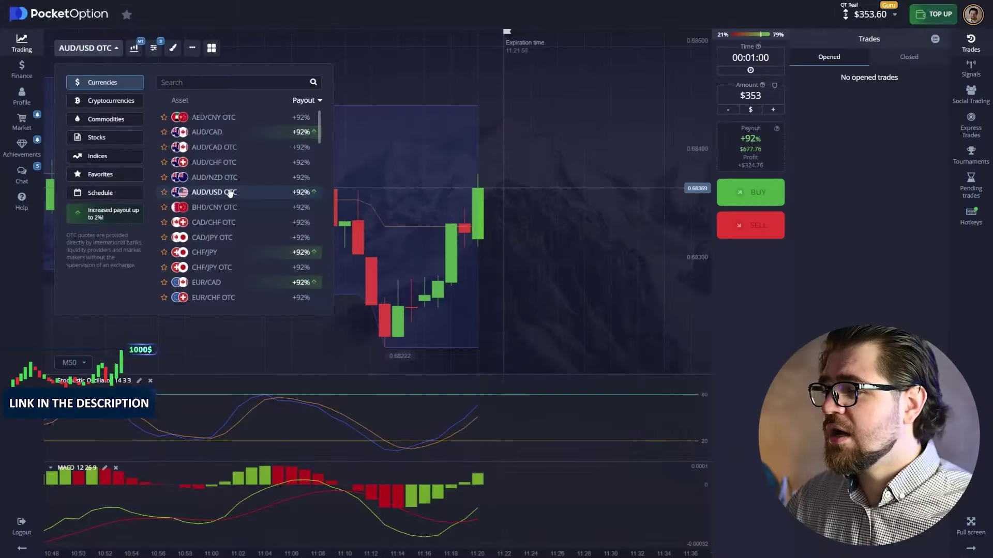
pyautogui.click(522, 274)
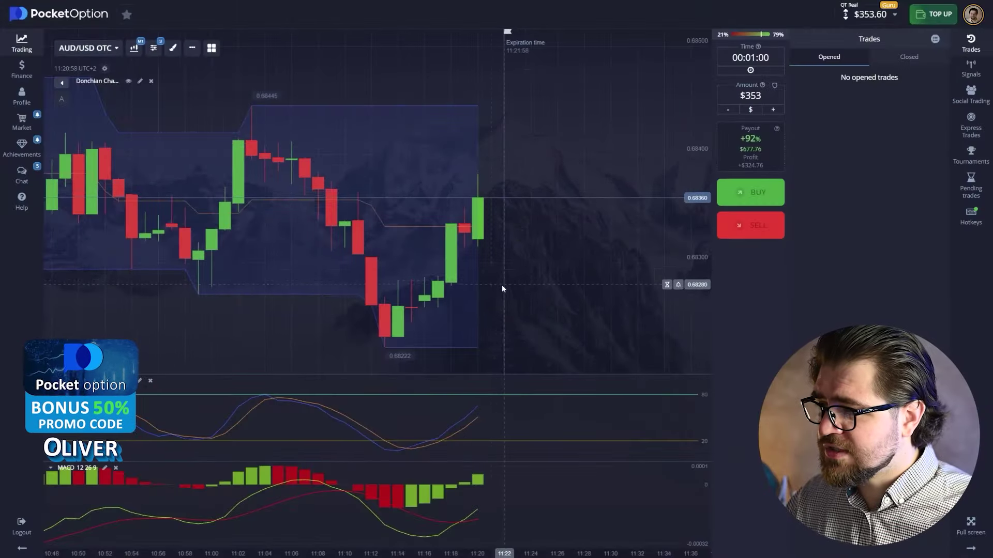
pyautogui.scroll(-3, 502, 284)
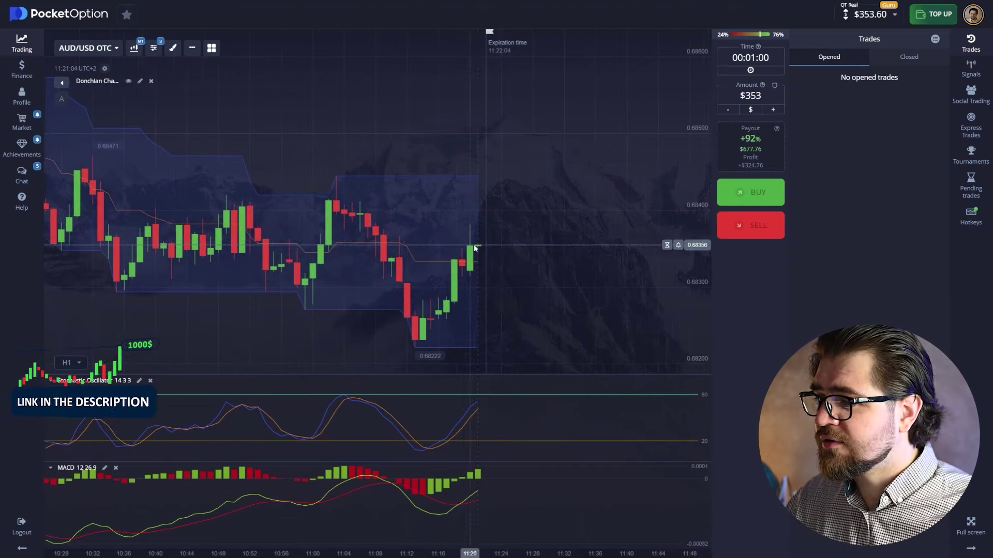
pyautogui.scroll(-5, 489, 268)
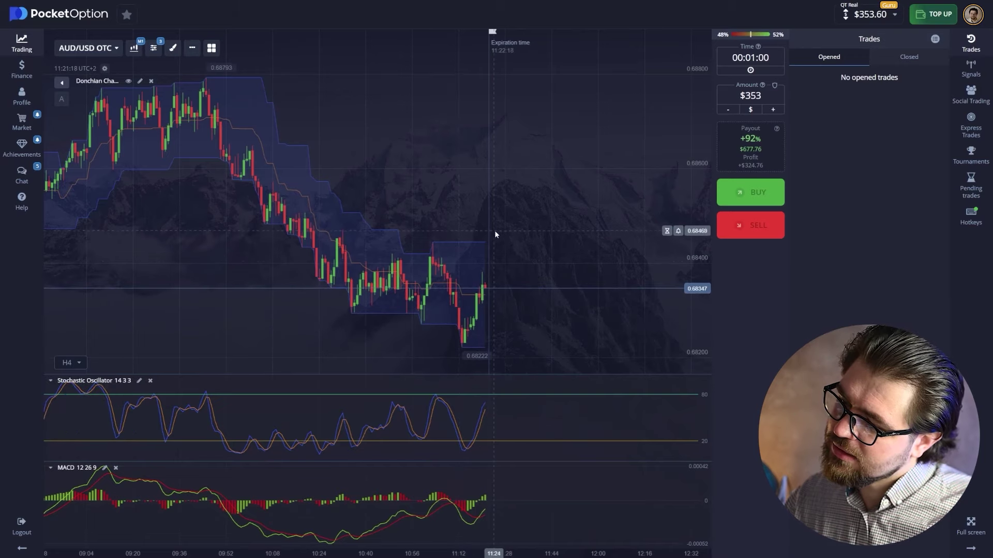
pyautogui.scroll(3, 509, 287)
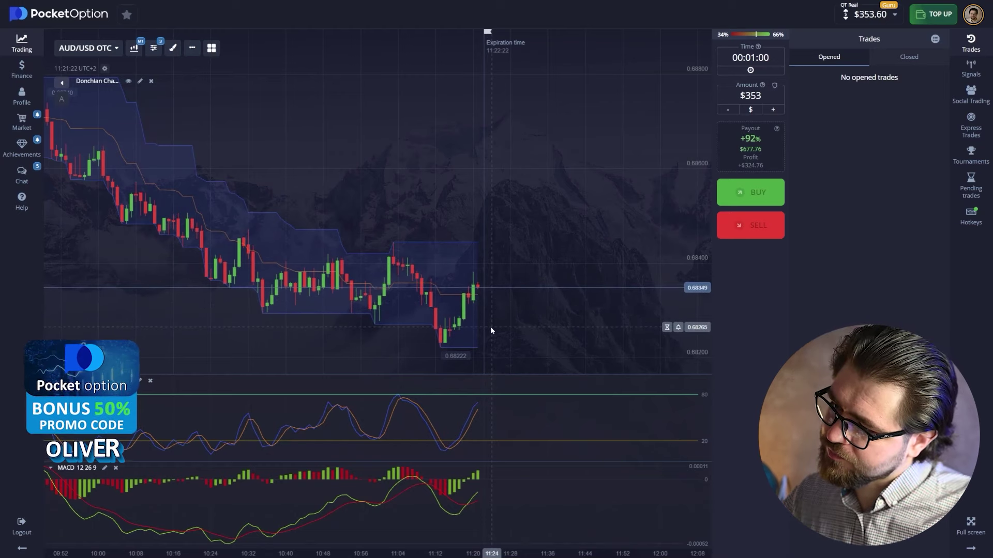
pyautogui.scroll(2, 477, 293)
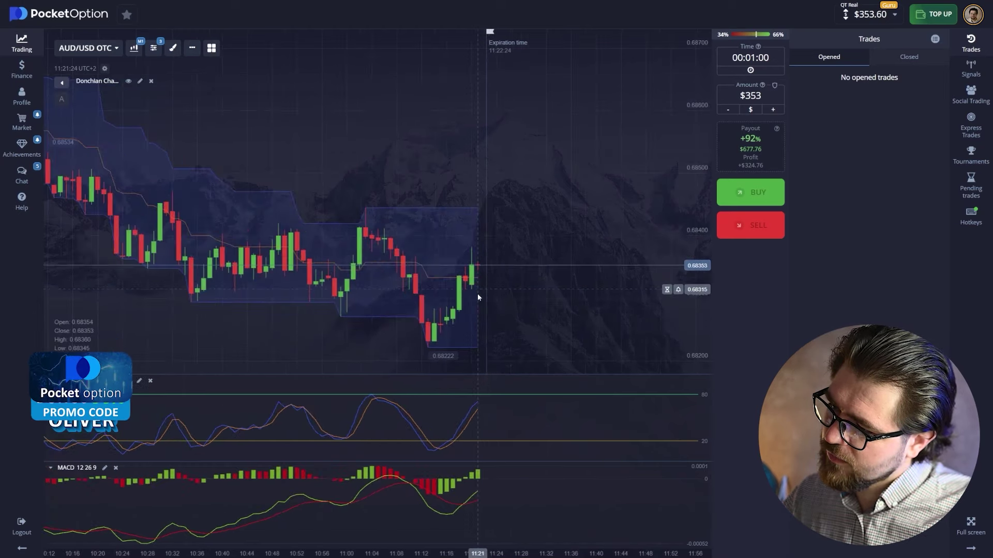
pyautogui.scroll(2, 476, 294)
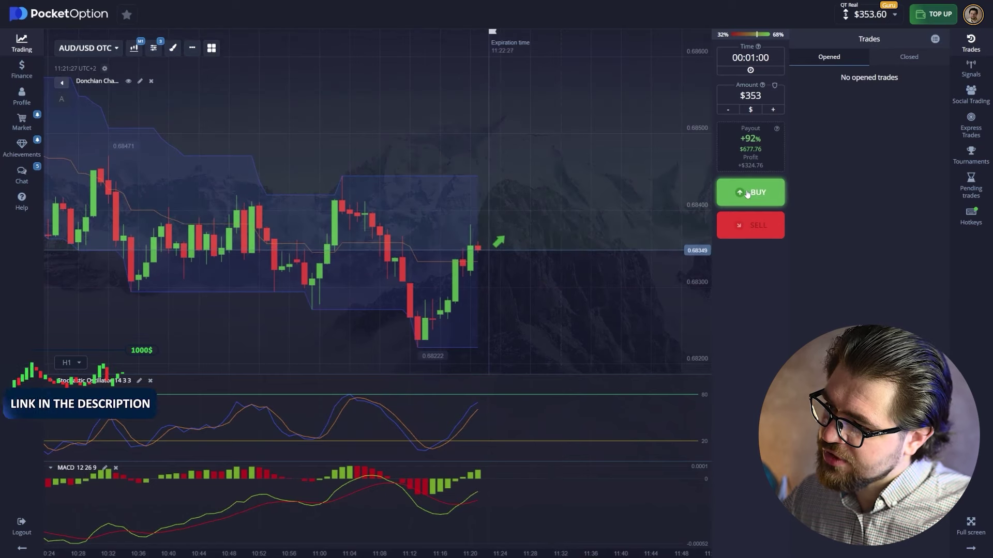
pyautogui.scroll(-1, 325, 244)
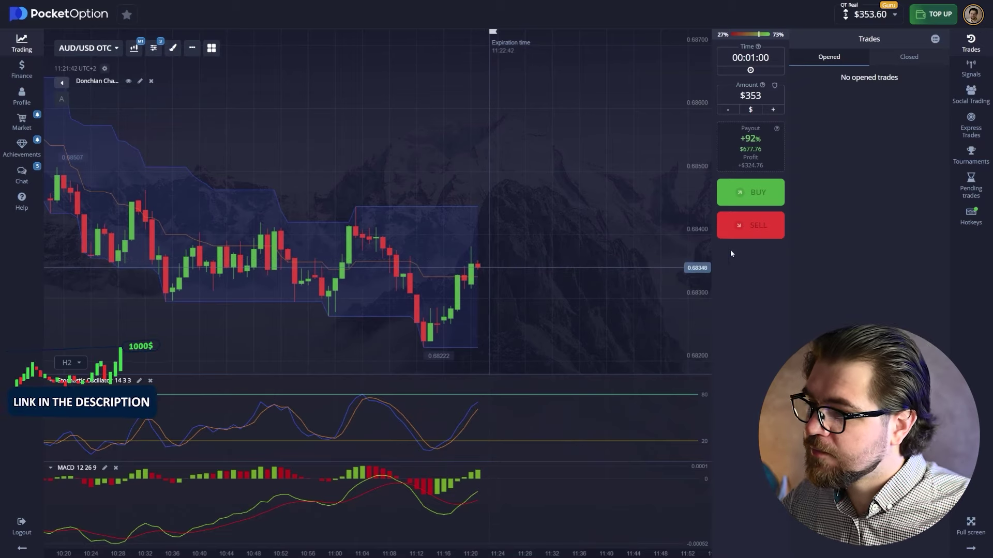
pyautogui.click(743, 235)
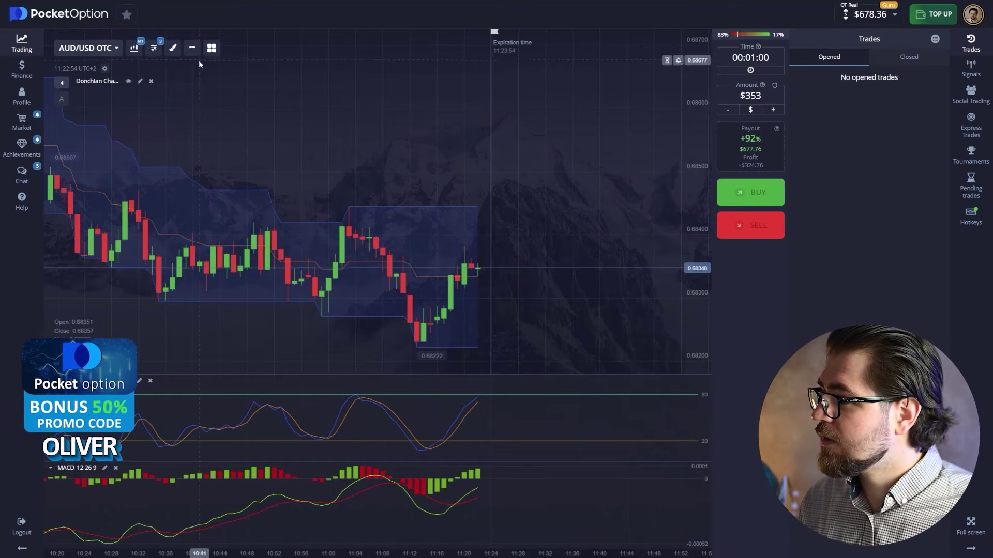
# Switch the chart to the BHD/CNY OTC asset.
pyautogui.click(113, 50)
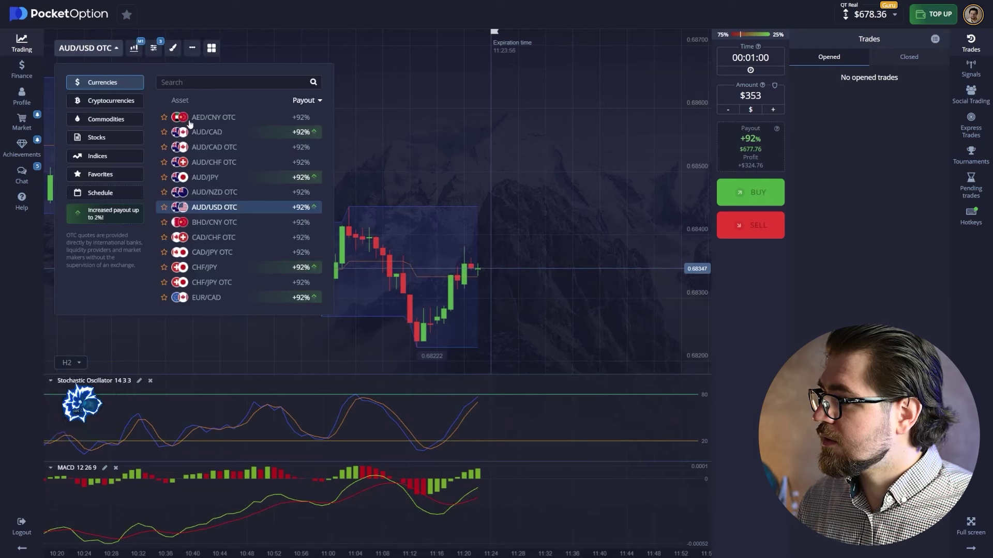
pyautogui.click(233, 223)
pyautogui.scroll(-5, 557, 294)
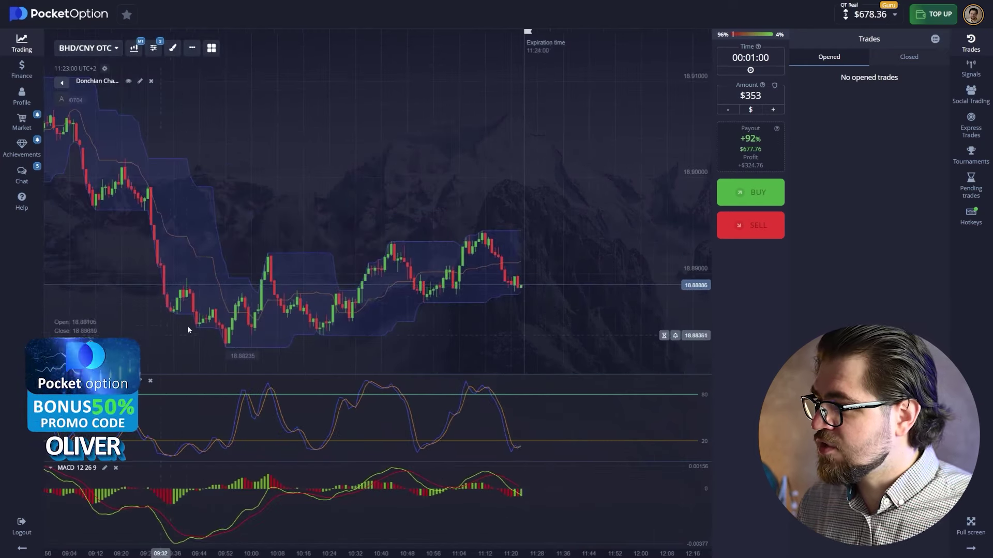
# Draw a trend line and fit its endpoints along the recent rising highs.
pyautogui.click(173, 47)
pyautogui.click(206, 180)
pyautogui.moveTo(221, 195); pyautogui.dragTo(177, 195)
pyautogui.click(256, 182)
pyautogui.moveTo(256, 181); pyautogui.dragTo(261, 251)
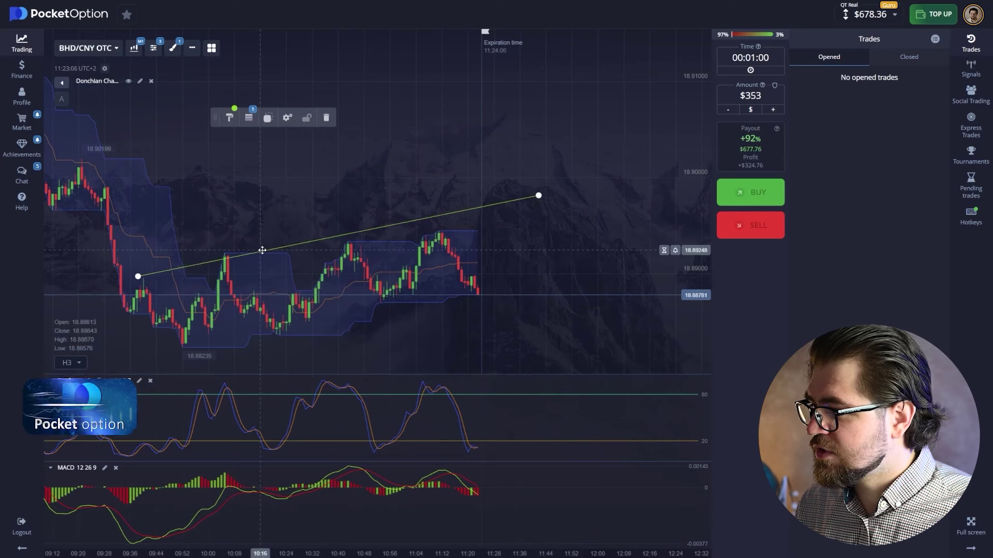
pyautogui.moveTo(540, 196); pyautogui.dragTo(541, 208)
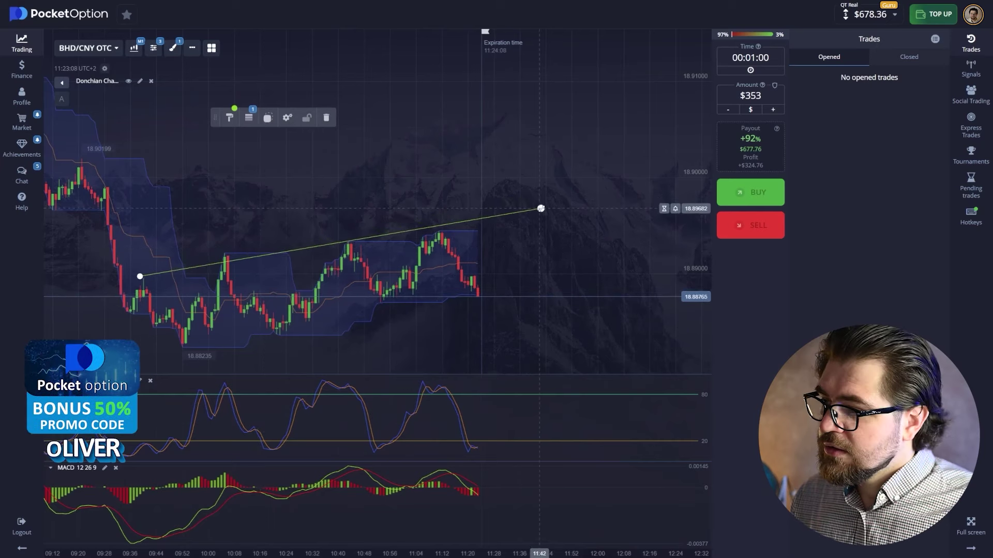
pyautogui.moveTo(140, 276)
pyautogui.mouseDown()
pyautogui.moveTo(138, 288)
pyautogui.moveTo(160, 265)
pyautogui.moveTo(142, 277)
pyautogui.mouseUp()
pyautogui.scroll(-1, 553, 306)
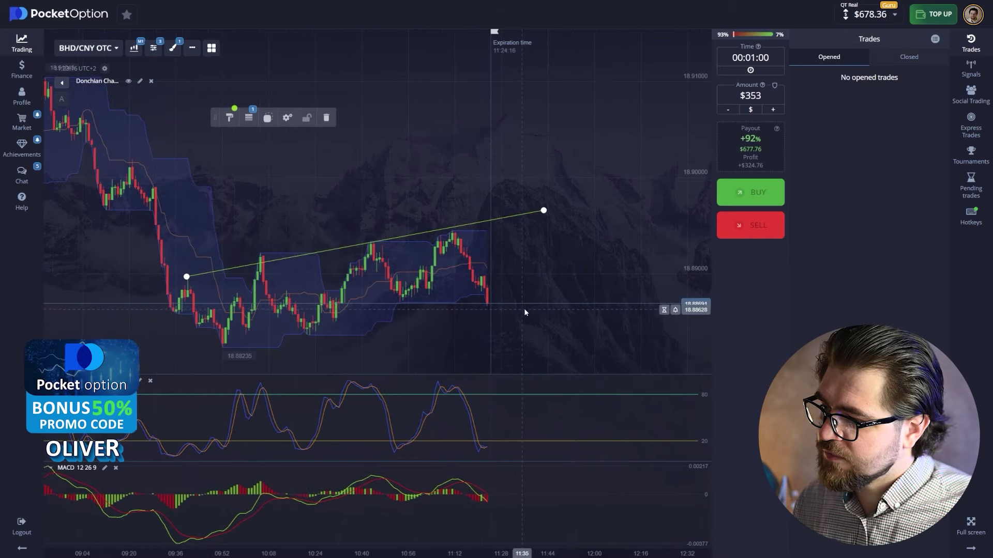
pyautogui.moveTo(543, 211); pyautogui.dragTo(555, 214)
pyautogui.moveTo(187, 277); pyautogui.dragTo(263, 255)
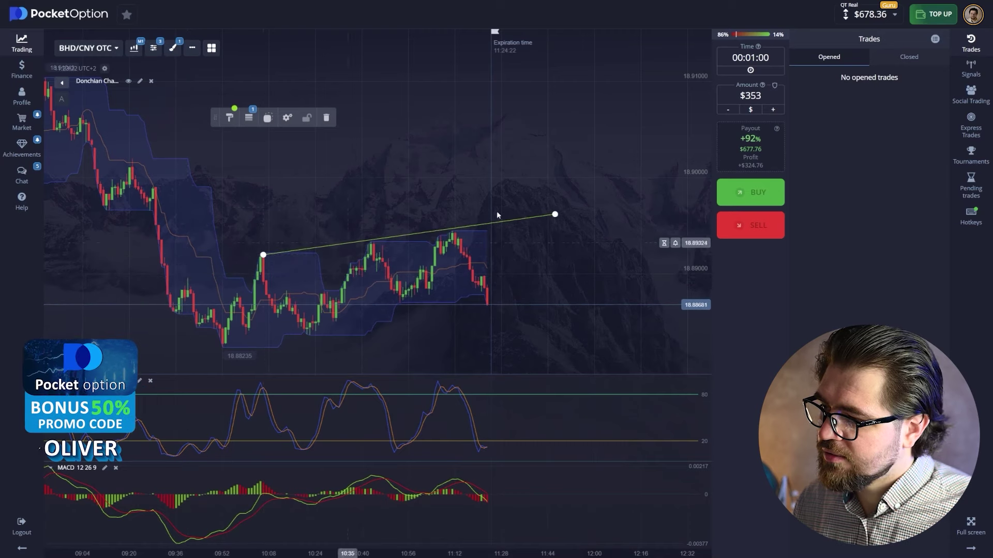
pyautogui.moveTo(553, 214); pyautogui.dragTo(544, 219)
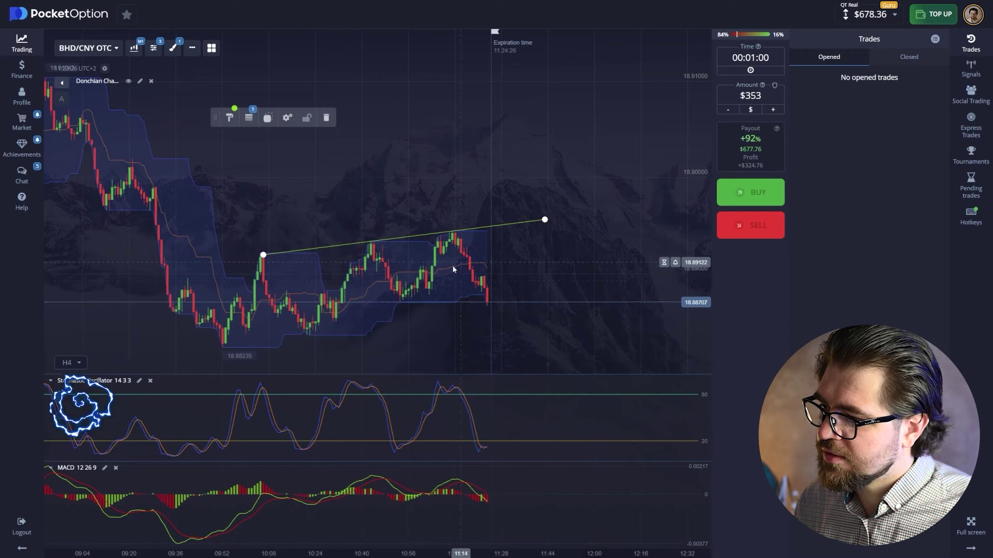
# Copy the upper trend line down onto the BHD/CNY OTC lows, then start editing the Amount.
pyautogui.click(267, 118)
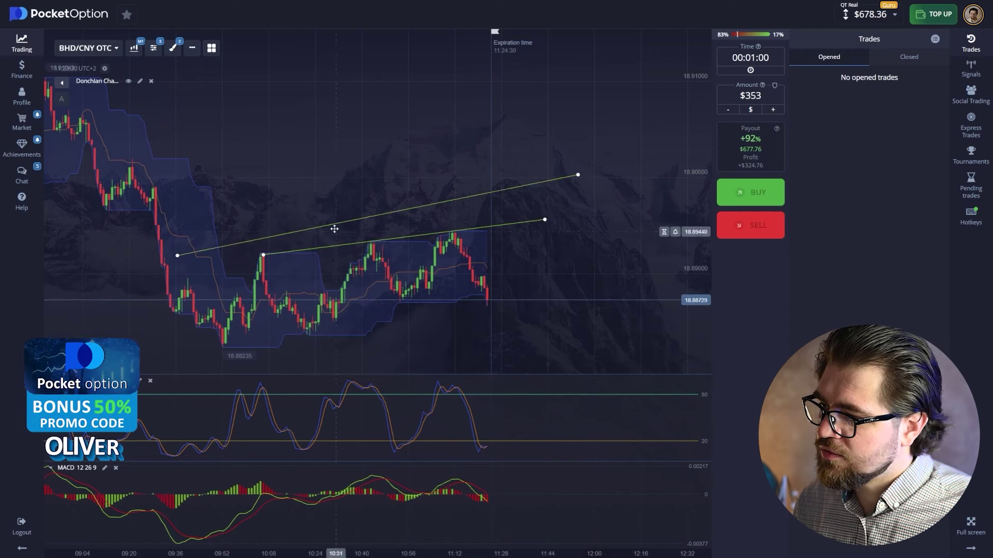
pyautogui.click(334, 225)
pyautogui.moveTo(332, 224); pyautogui.dragTo(368, 322)
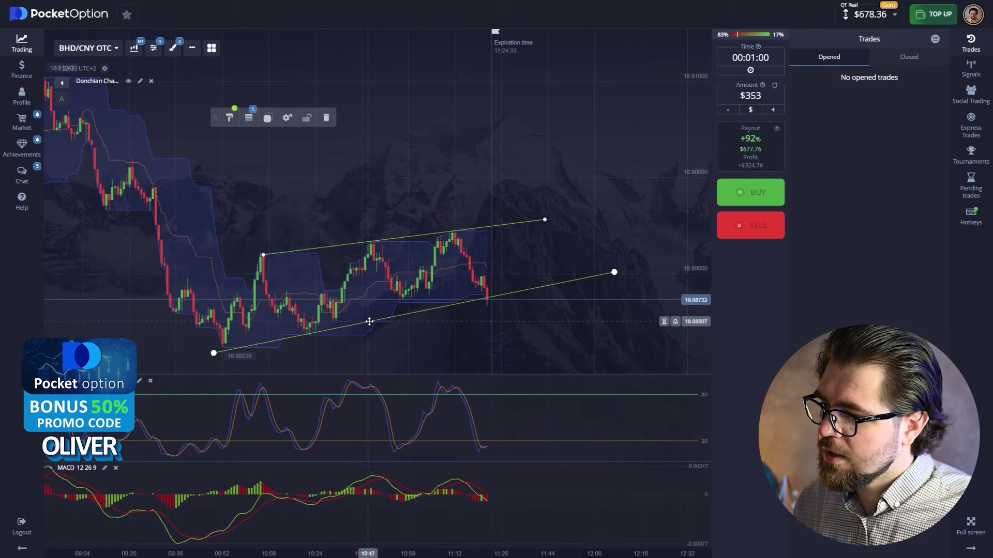
pyautogui.moveTo(615, 271); pyautogui.dragTo(603, 283)
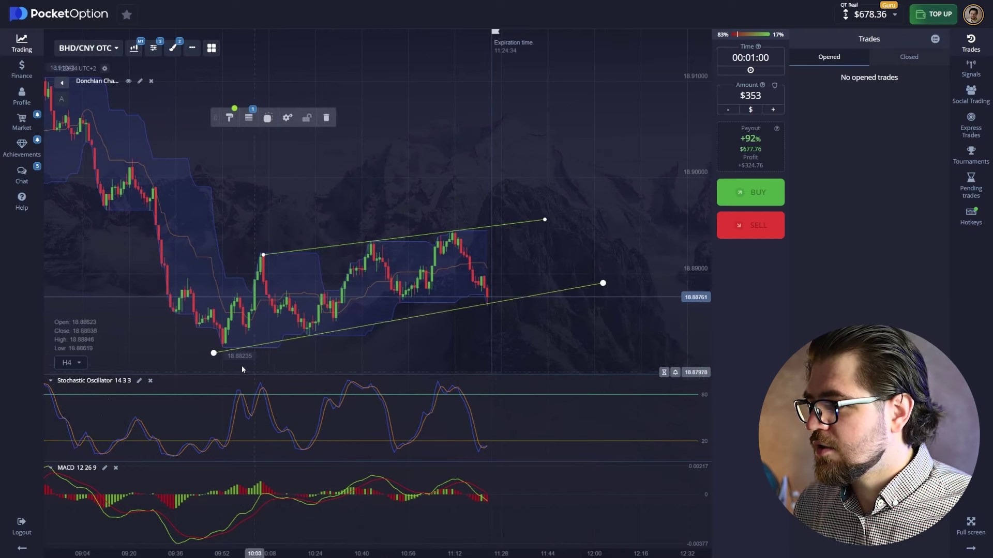
pyautogui.moveTo(212, 352); pyautogui.dragTo(251, 336)
pyautogui.moveTo(603, 284); pyautogui.dragTo(560, 302)
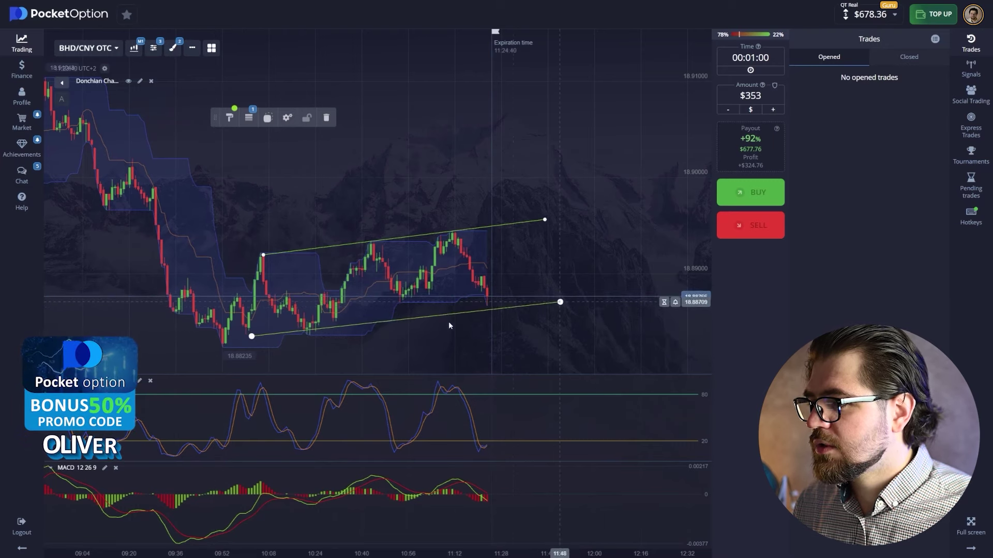
pyautogui.moveTo(252, 336); pyautogui.dragTo(246, 341)
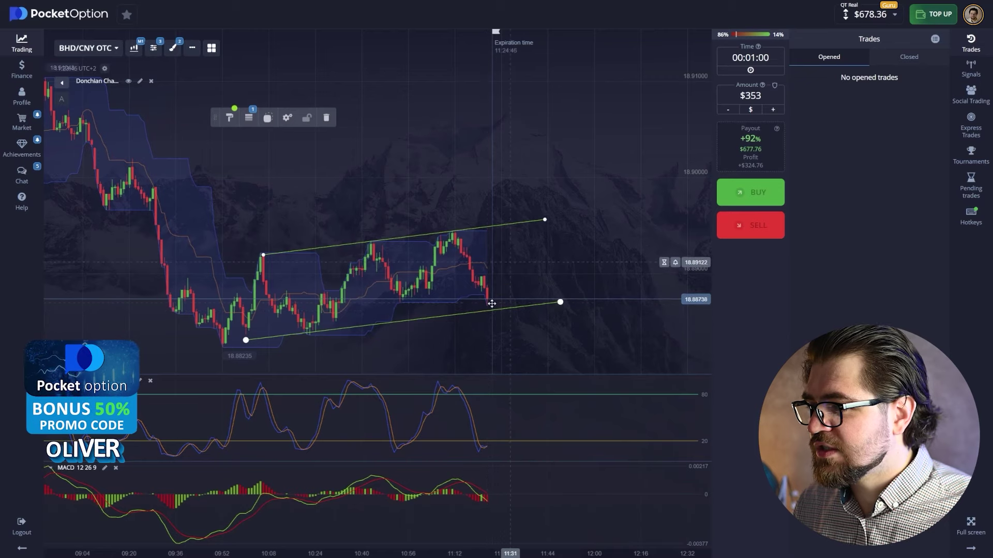
pyautogui.scroll(3, 489, 296)
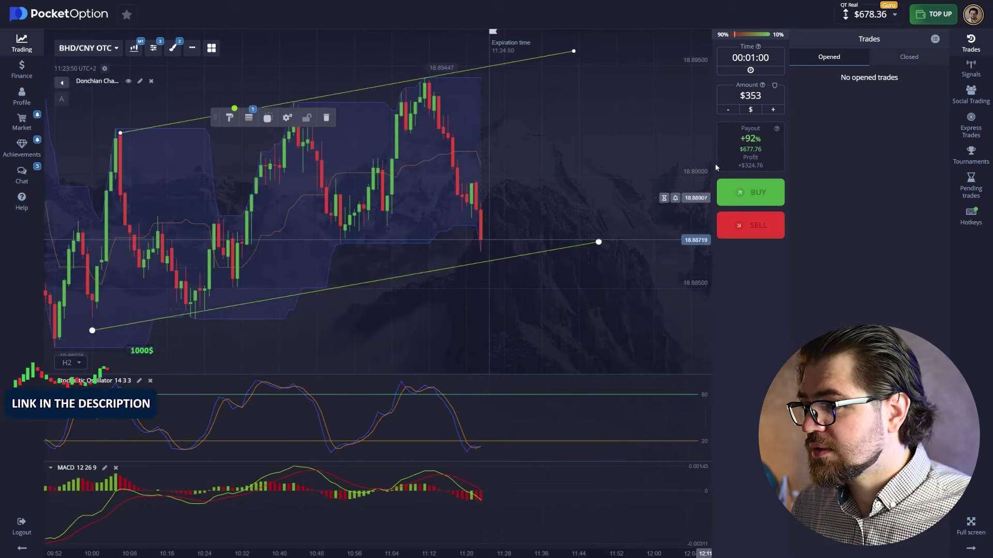
pyautogui.click(748, 98)
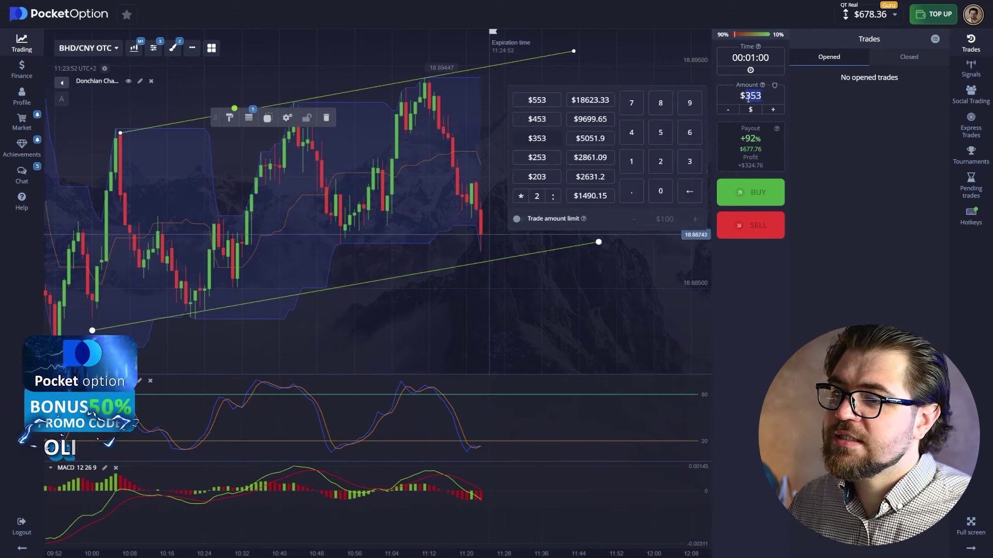
# Set the trade amount to $678 and re-anchor both channel lines on an earlier low and peak.
pyautogui.write('67')
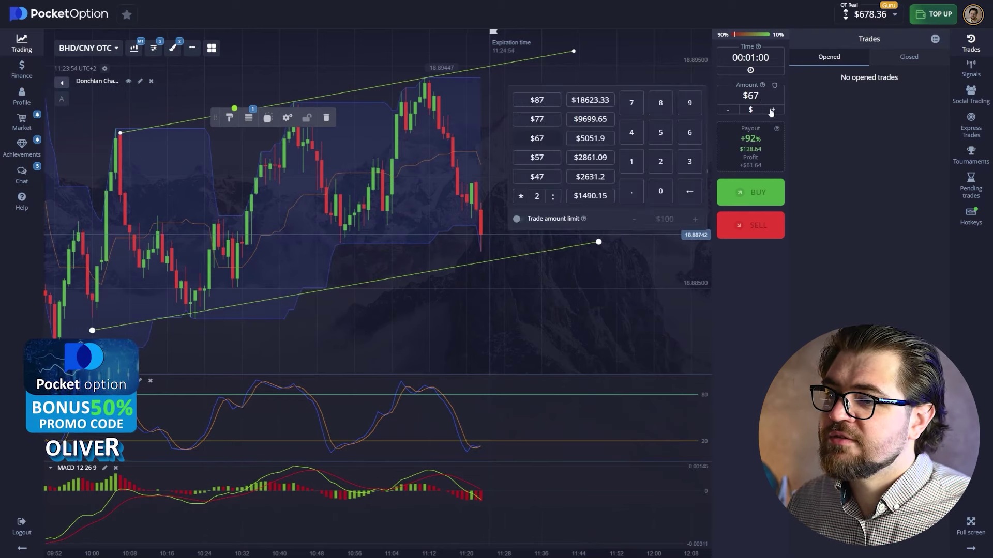
pyautogui.write('8')
pyautogui.click(796, 147)
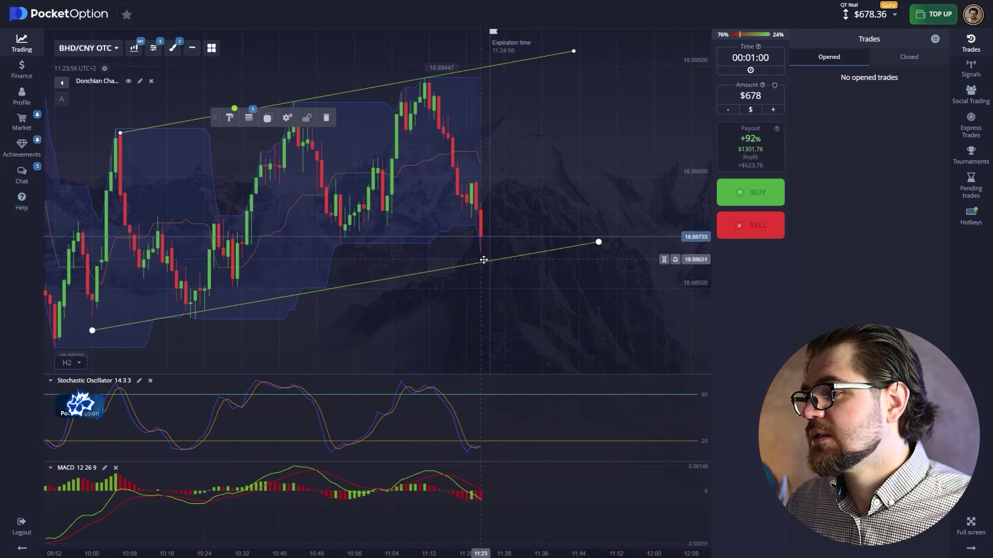
pyautogui.moveTo(596, 243); pyautogui.dragTo(584, 242)
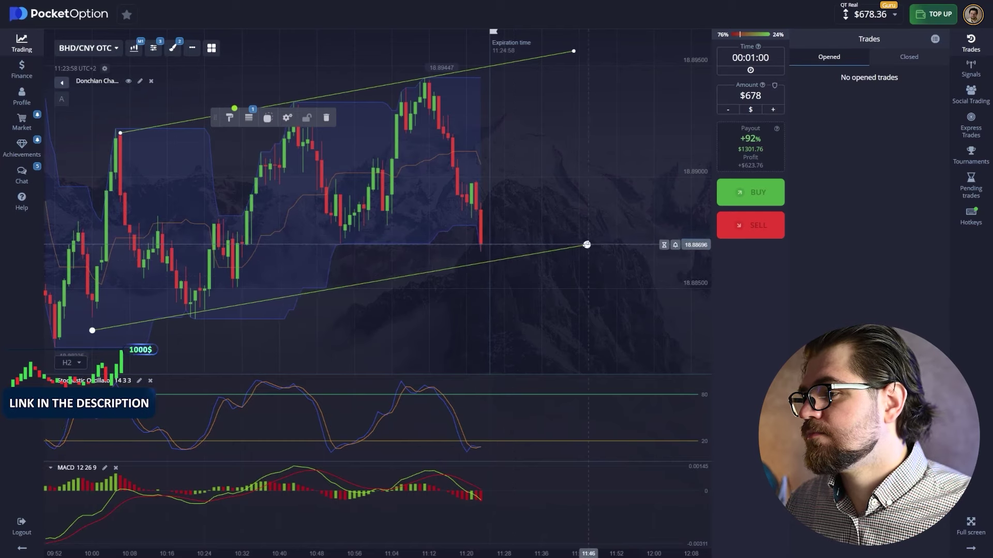
pyautogui.moveTo(92, 330); pyautogui.dragTo(50, 349)
pyautogui.moveTo(426, 328); pyautogui.dragTo(515, 296)
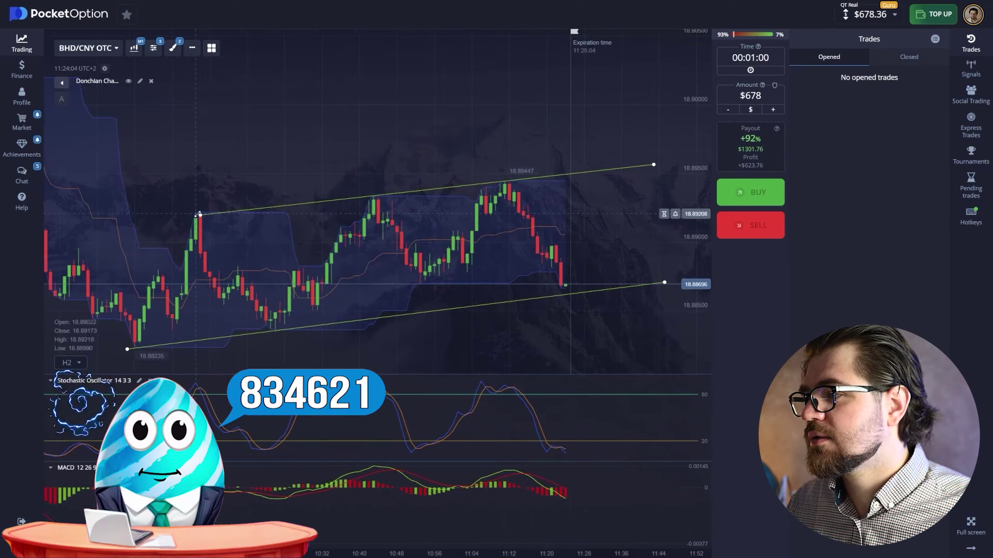
pyautogui.click(200, 214)
pyautogui.moveTo(200, 214)
pyautogui.mouseDown()
pyautogui.moveTo(152, 272)
pyautogui.moveTo(201, 209)
pyautogui.mouseUp()
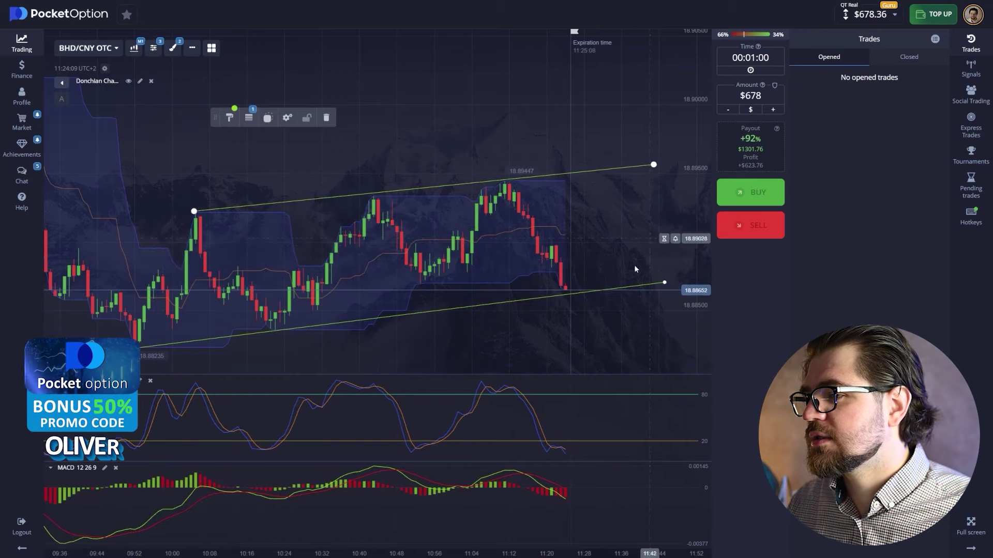
pyautogui.scroll(-2, 574, 314)
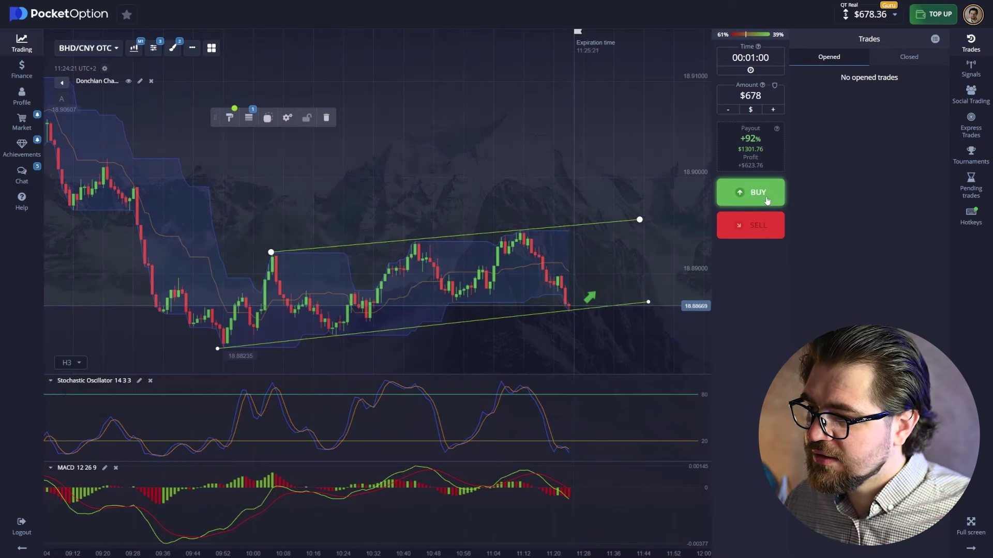
# Buy $678 on BHD/CNY OTC with 1-minute expiry at the lower channel line.
pyautogui.click(767, 200)
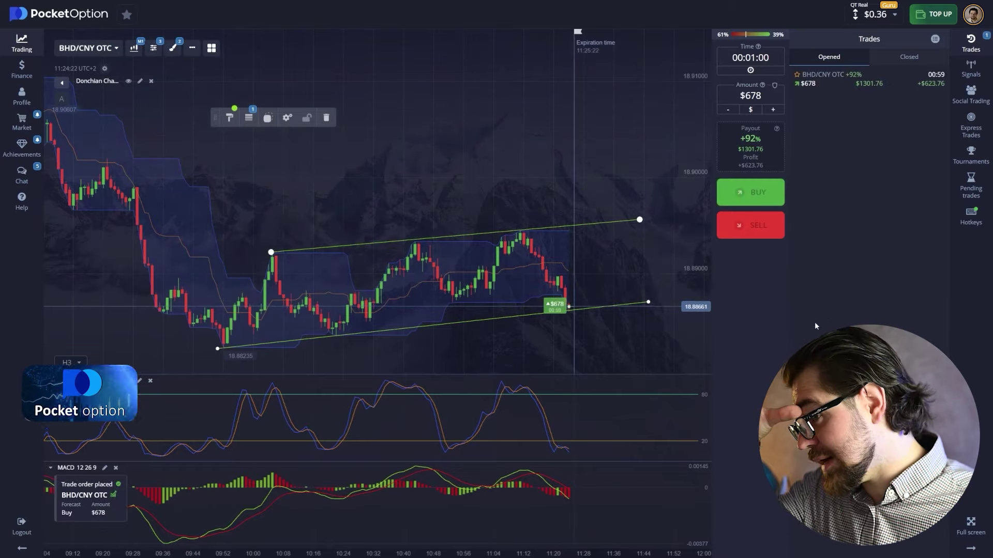
pyautogui.scroll(5, 598, 357)
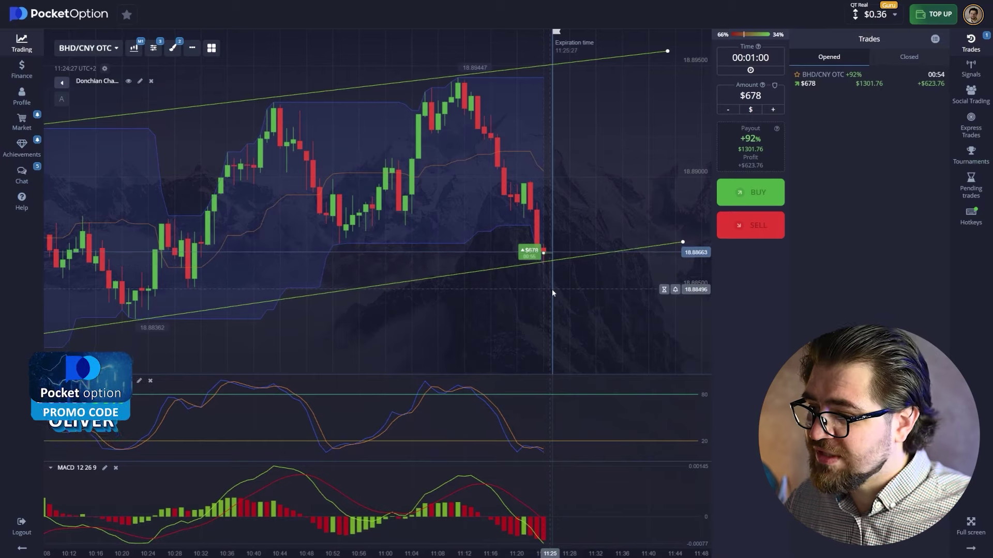
pyautogui.click(676, 246)
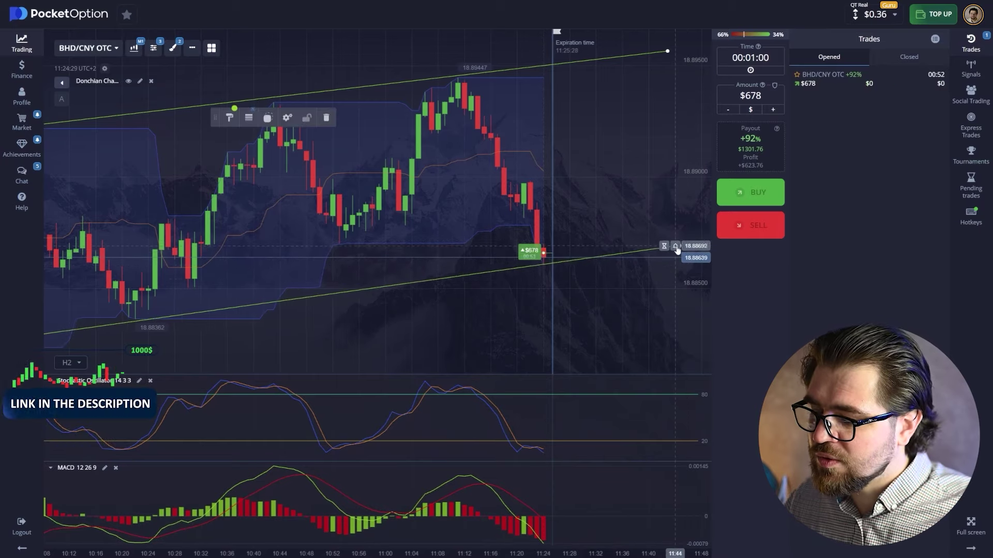
pyautogui.scroll(-5, 519, 327)
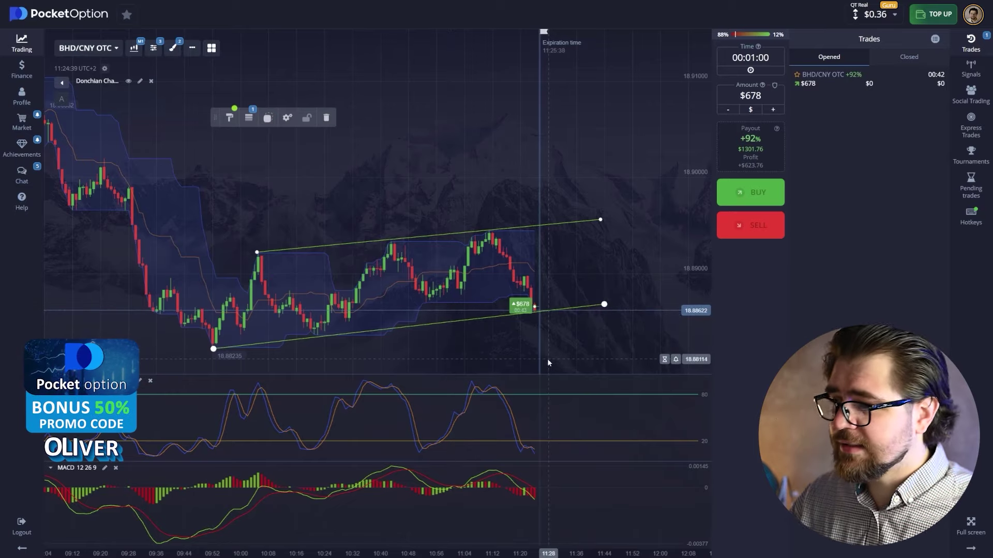
pyautogui.scroll(3, 549, 363)
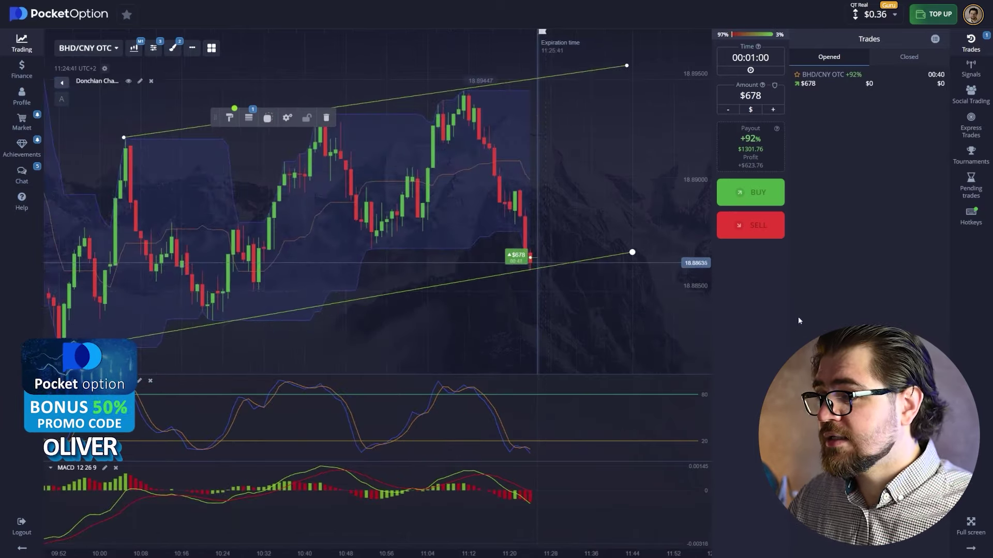